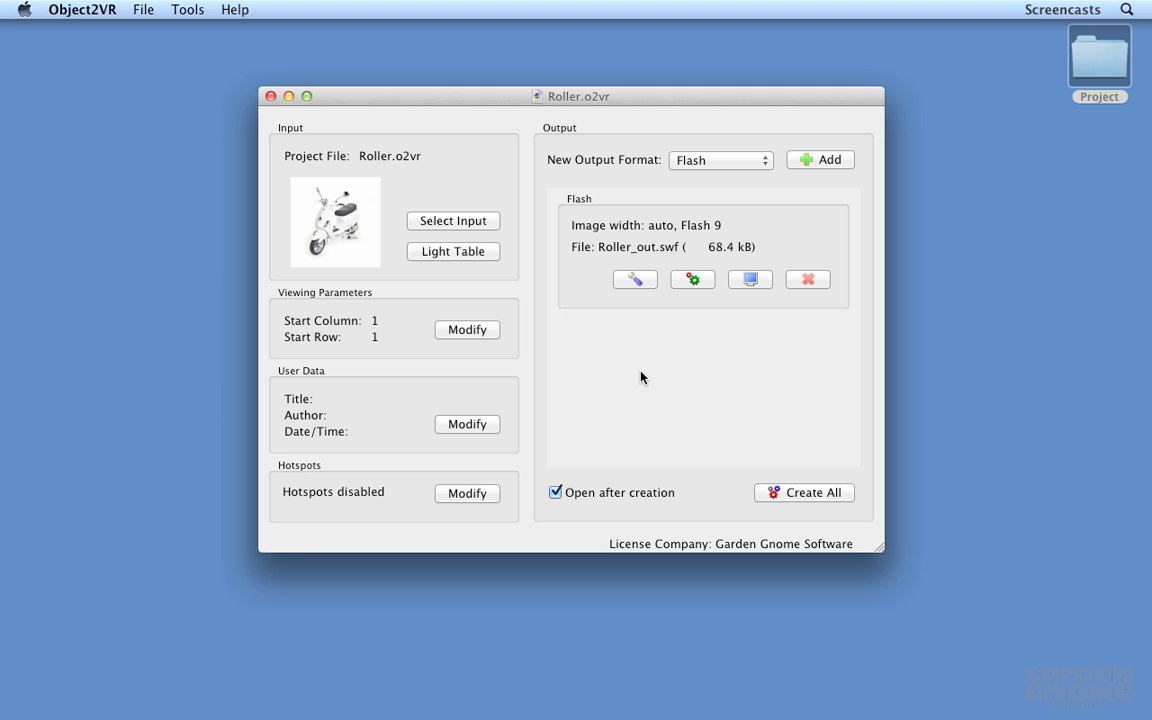
# - Bring up the Light Table and scroll through the Roller project's scooter image grid
pyautogui.click(459, 258)
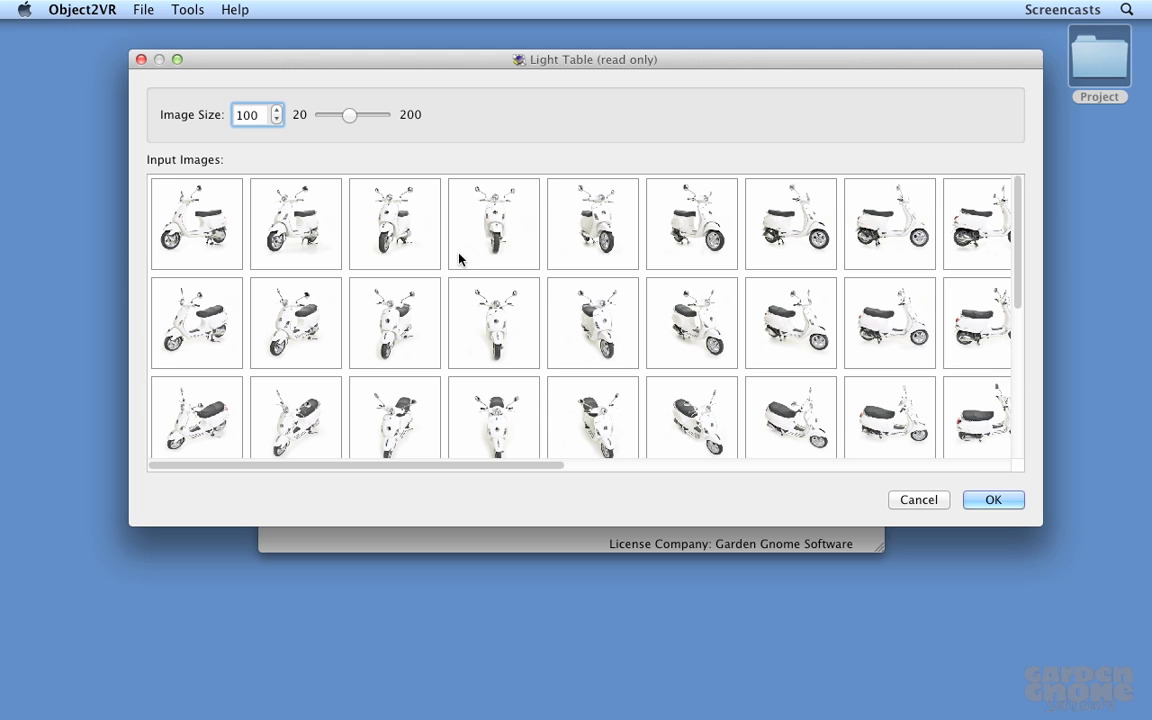
pyautogui.scroll(-5, 570, 405)
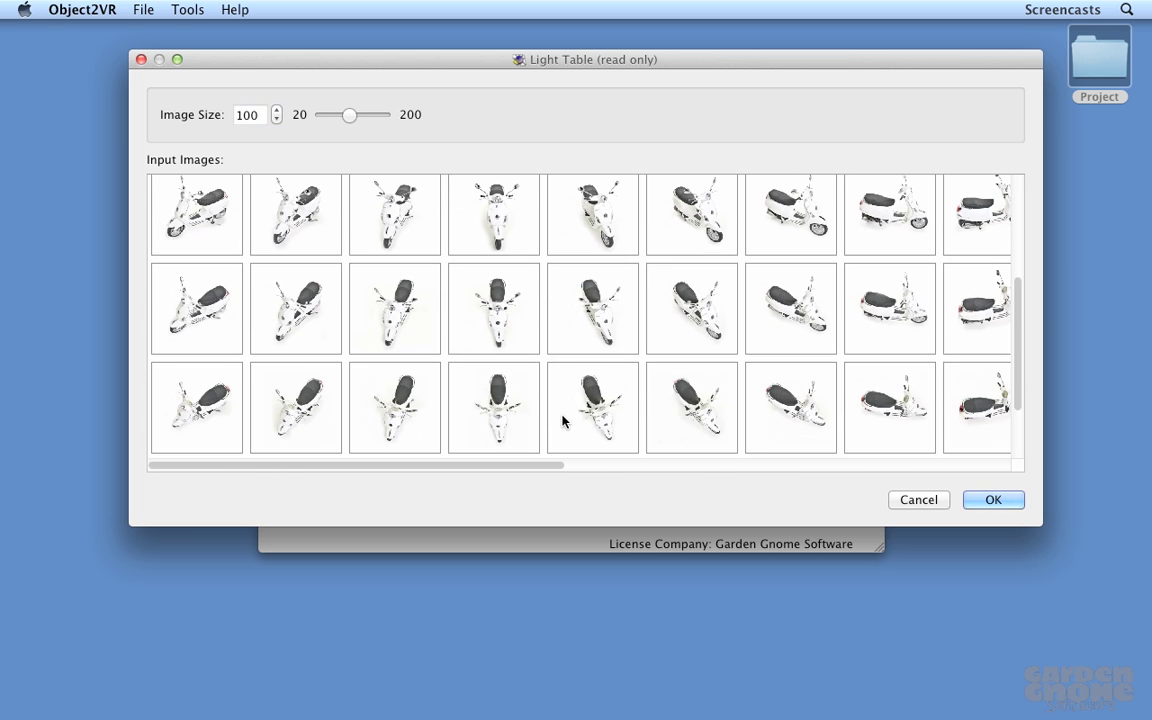
pyautogui.scroll(5, 563, 419)
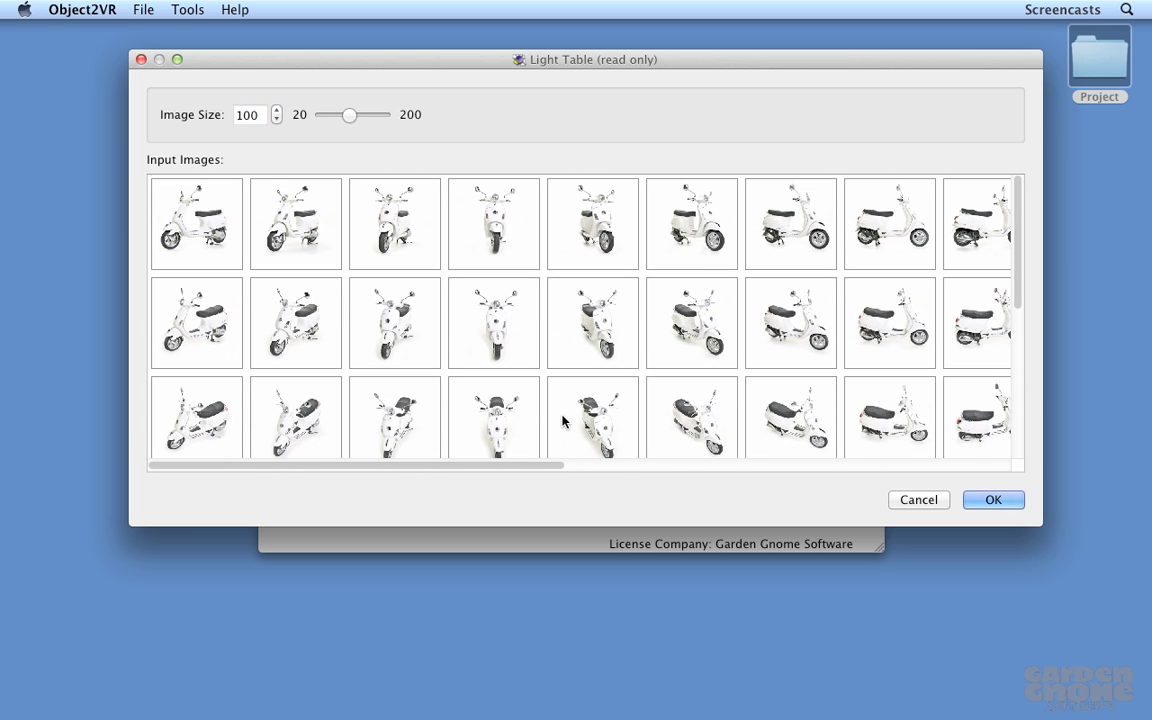
# - Leave the Light Table and enable area hotspots for the scooter in the Hotspots dialog
pyautogui.click(993, 499)
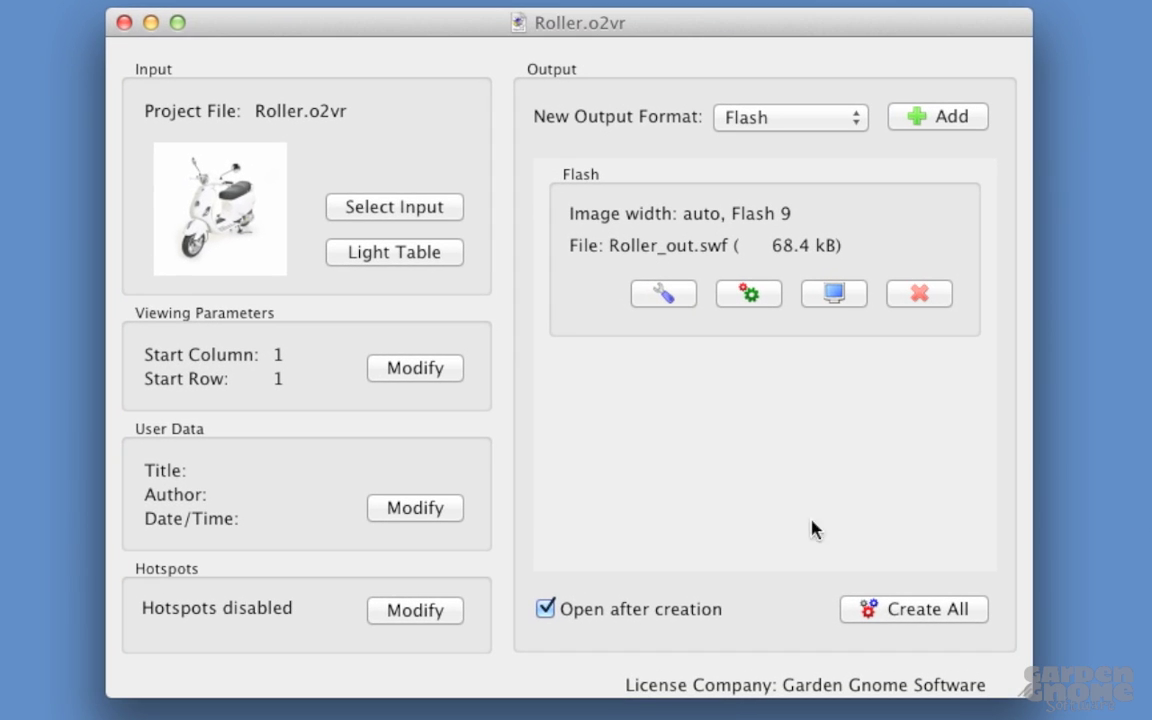
pyautogui.click(409, 612)
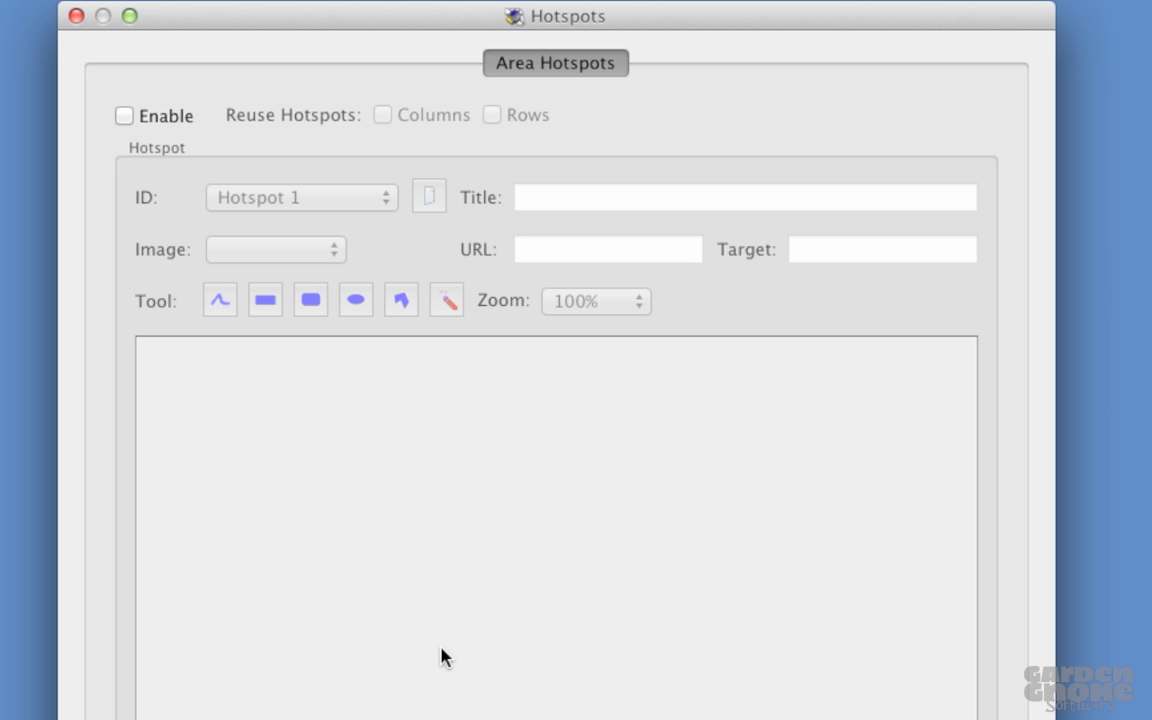
pyautogui.click(166, 119)
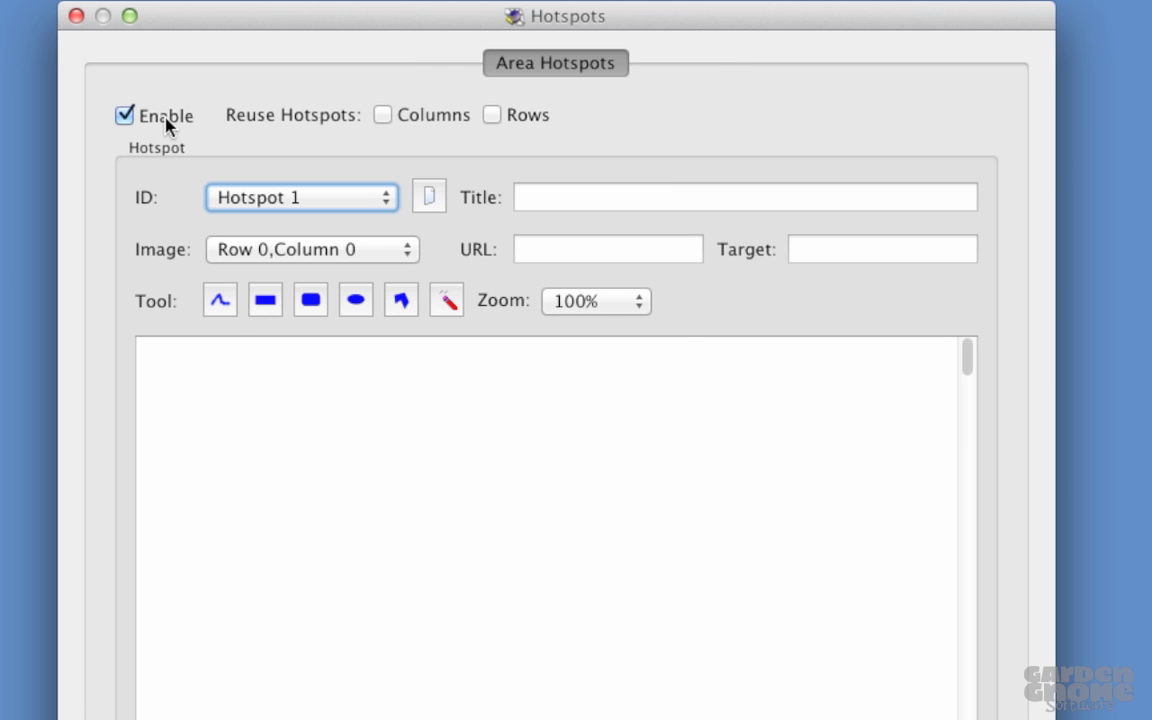
# - Set the hotspot image zoom to 50% to frame the scooter's dashboard
pyautogui.click(627, 312)
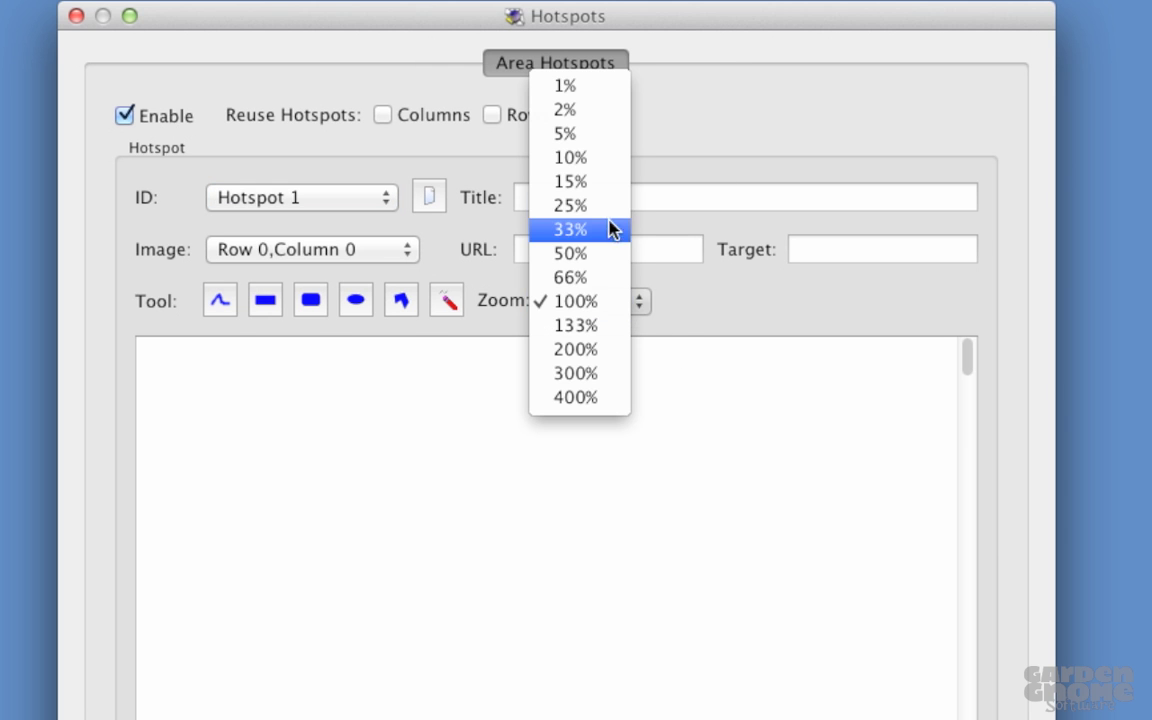
pyautogui.click(607, 158)
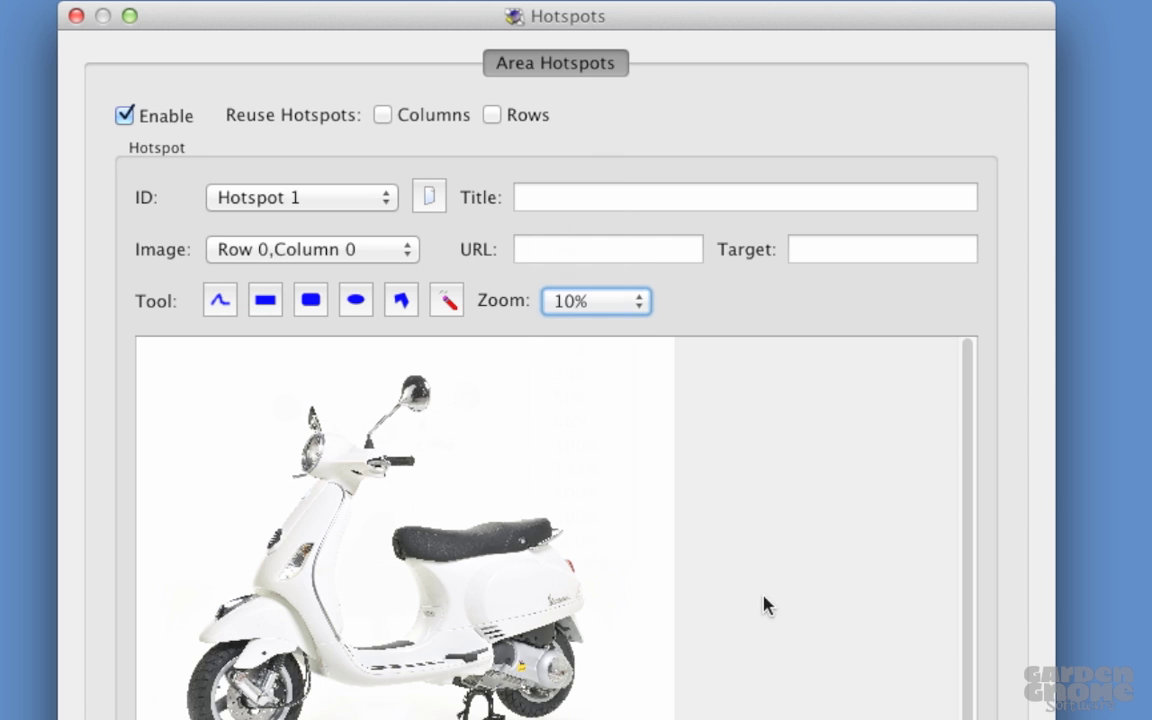
pyautogui.click(596, 301)
pyautogui.click(596, 400)
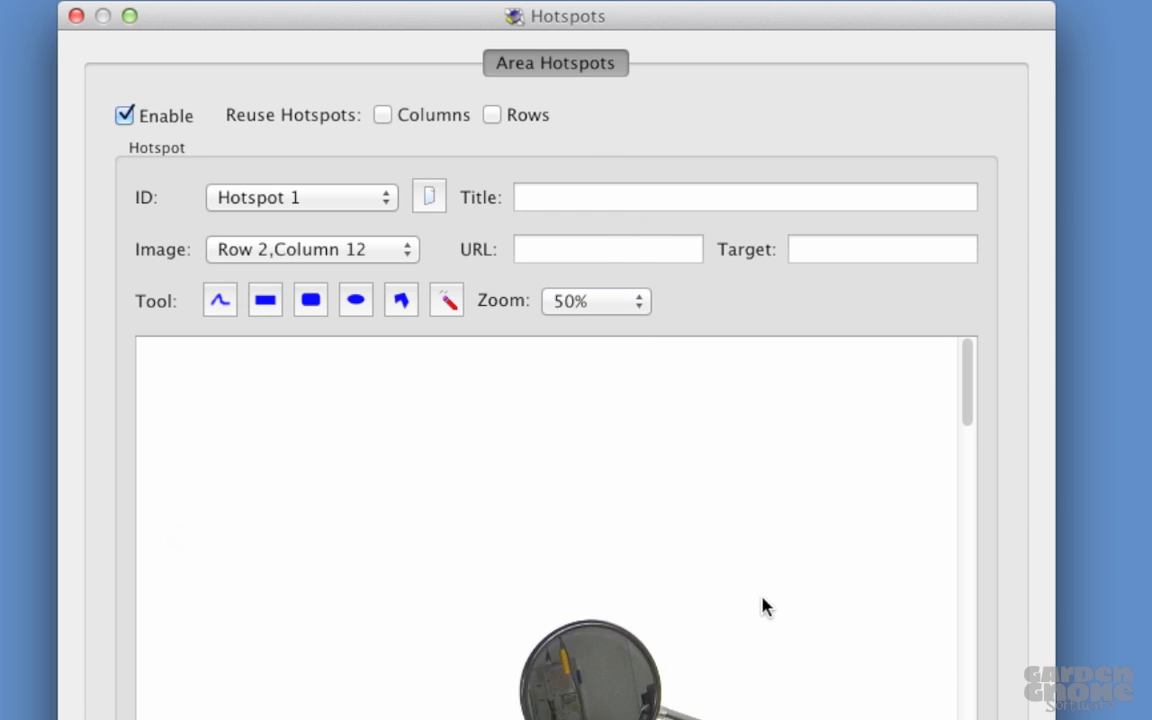
pyautogui.scroll(-10, 763, 607)
pyautogui.scroll(4, 763, 607)
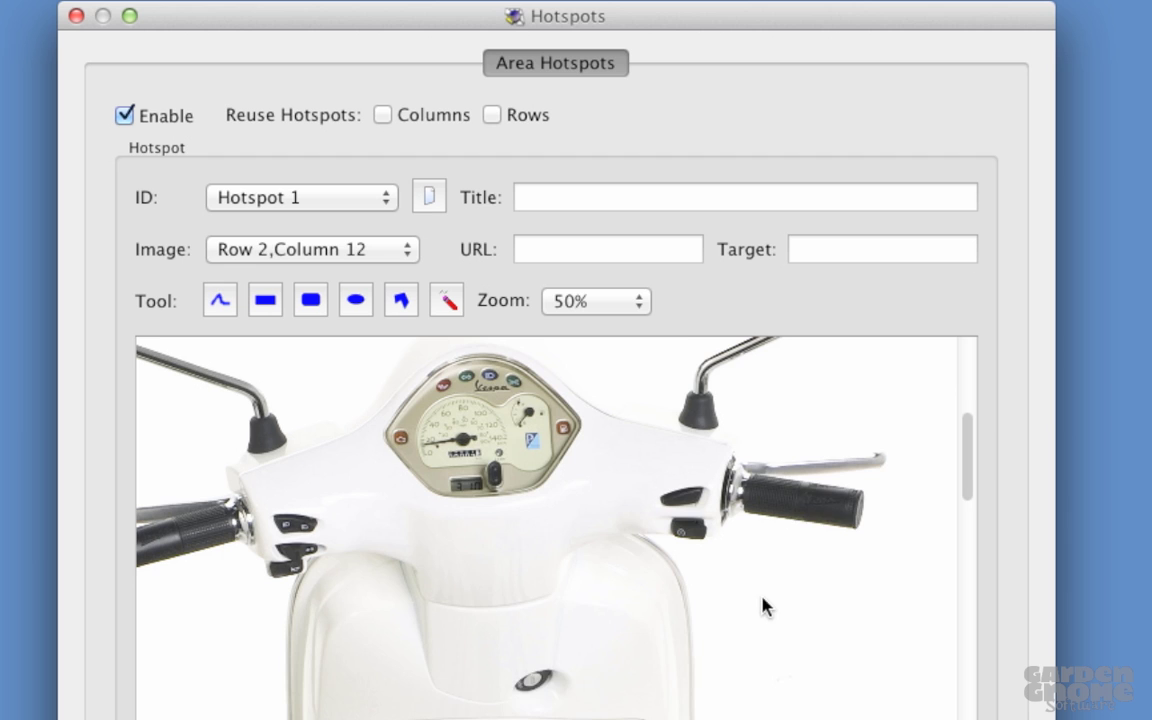
# - Trace the speedometer dial freeform in the Row 2 frames, advancing to the next column
pyautogui.click(220, 299)
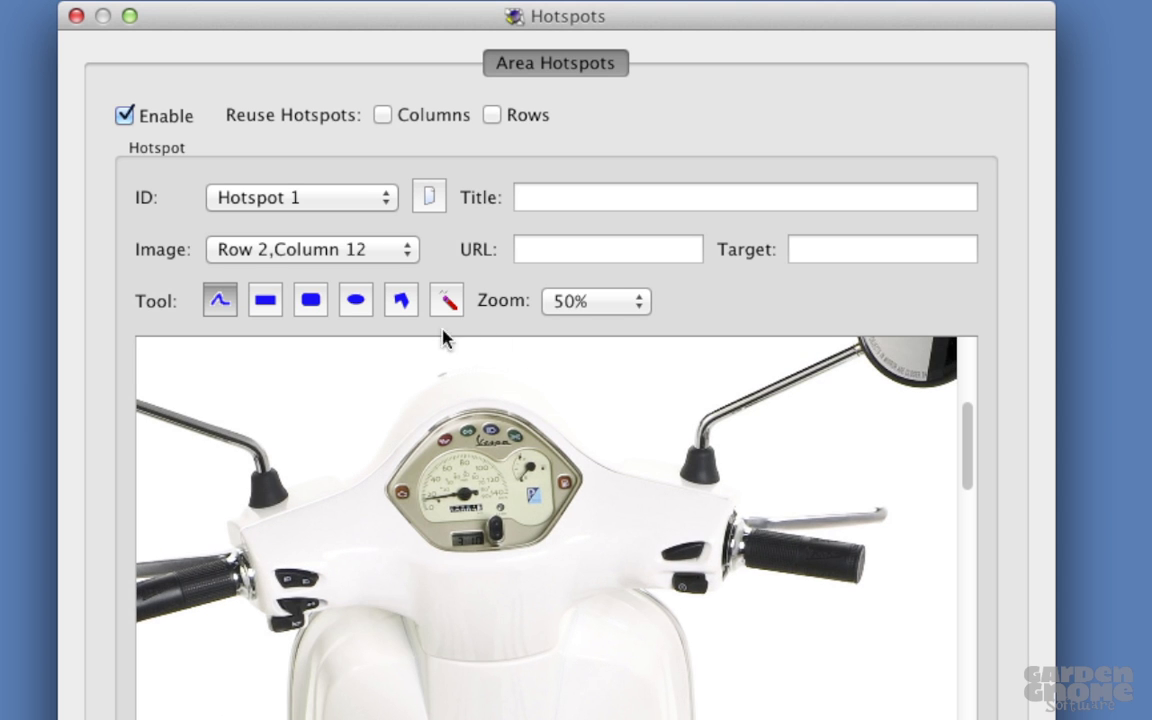
pyautogui.click(401, 300)
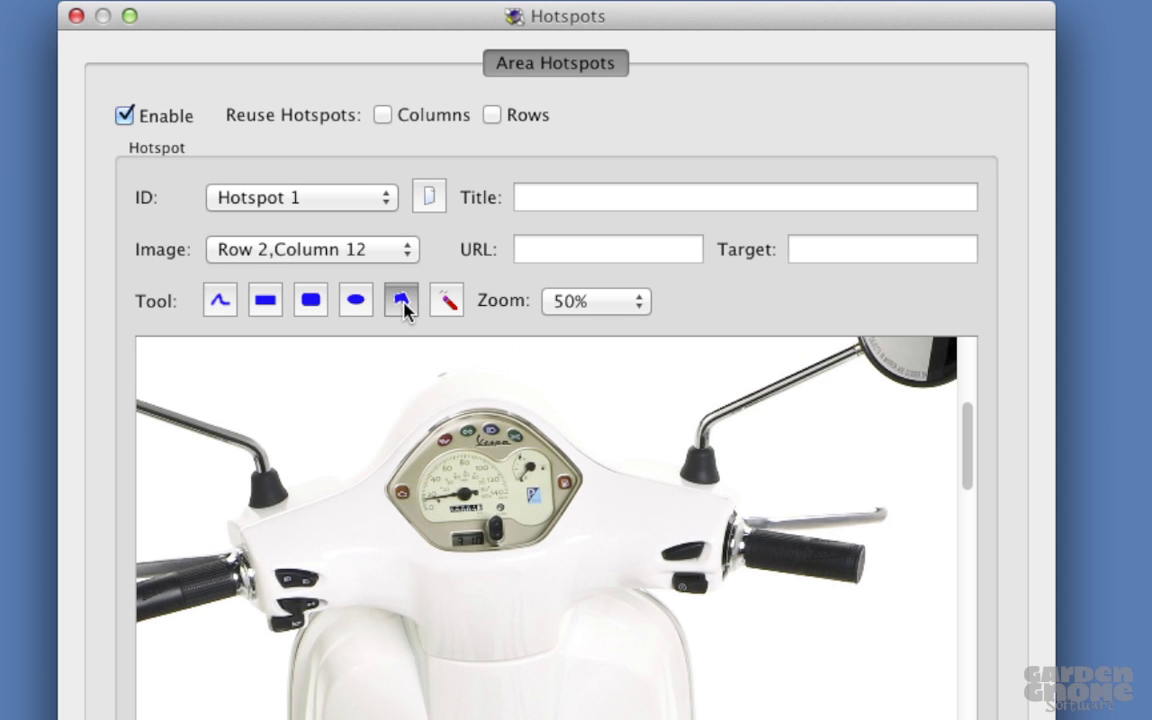
pyautogui.click(478, 395)
pyautogui.moveTo(562, 447)
pyautogui.mouseDown()
pyautogui.moveTo(607, 506)
pyautogui.moveTo(553, 561)
pyautogui.moveTo(431, 573)
pyautogui.moveTo(364, 537)
pyautogui.moveTo(352, 514)
pyautogui.moveTo(373, 434)
pyautogui.moveTo(427, 410)
pyautogui.mouseUp()
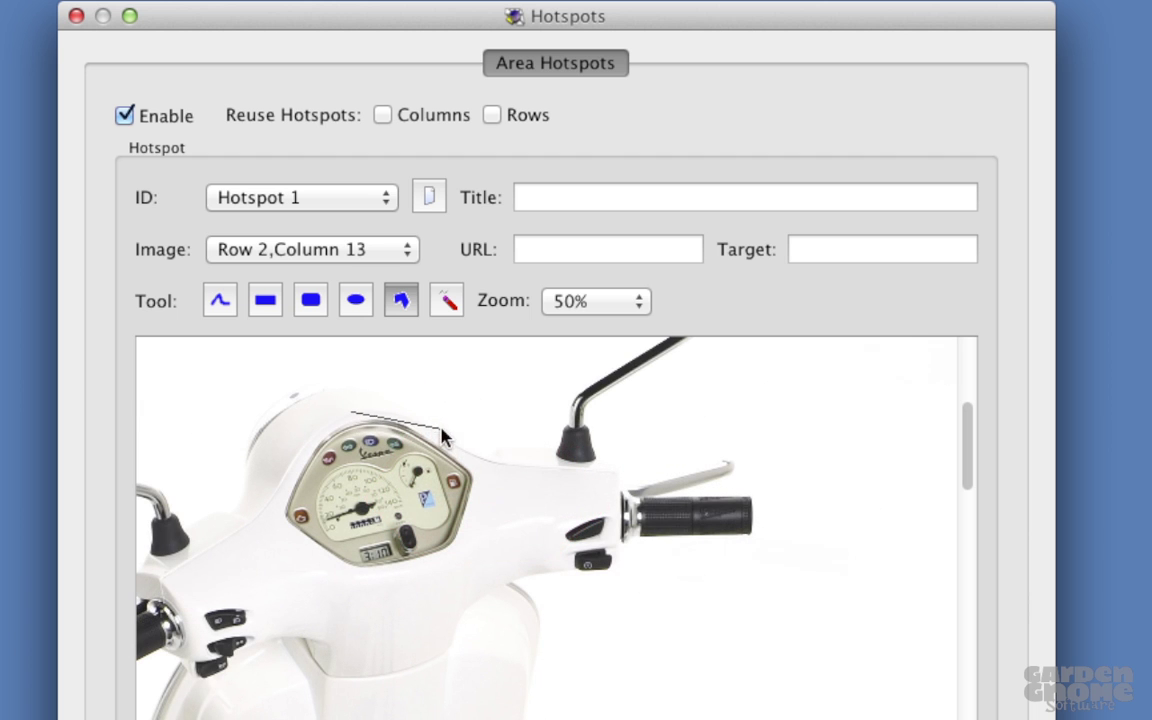
pyautogui.moveTo(442, 430)
pyautogui.mouseDown()
pyautogui.moveTo(497, 481)
pyautogui.moveTo(464, 560)
pyautogui.moveTo(344, 578)
pyautogui.moveTo(284, 557)
pyautogui.moveTo(262, 510)
pyautogui.moveTo(301, 441)
pyautogui.mouseUp()
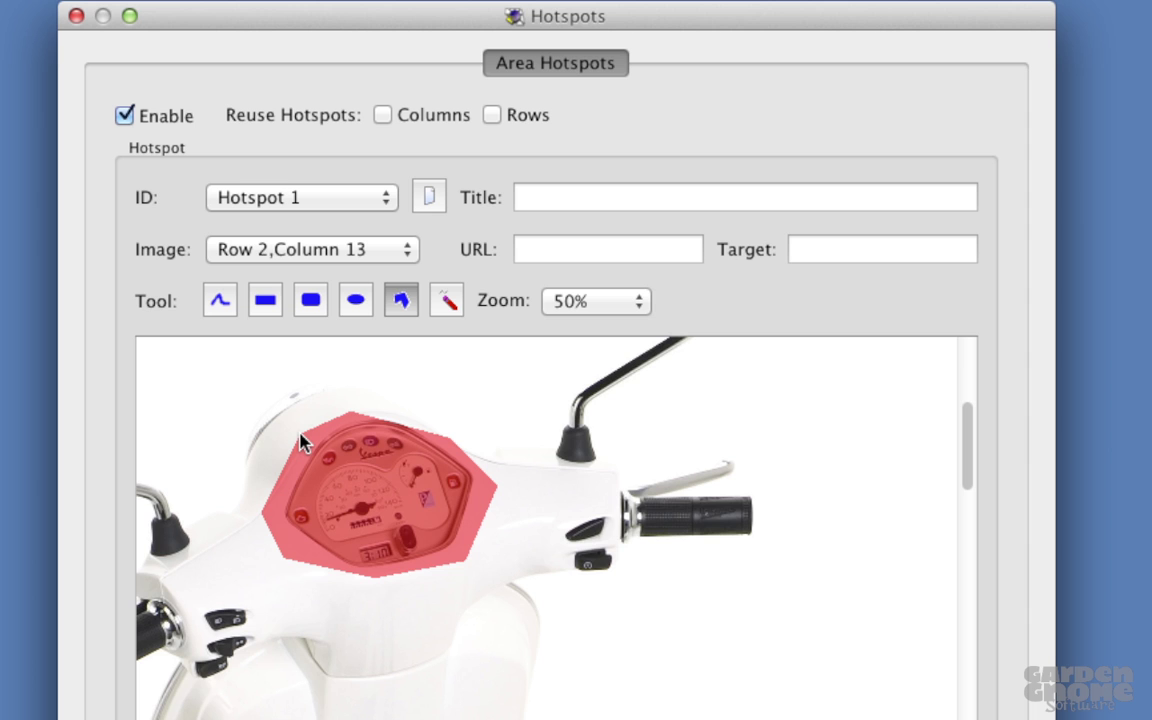
pyautogui.press('Right')
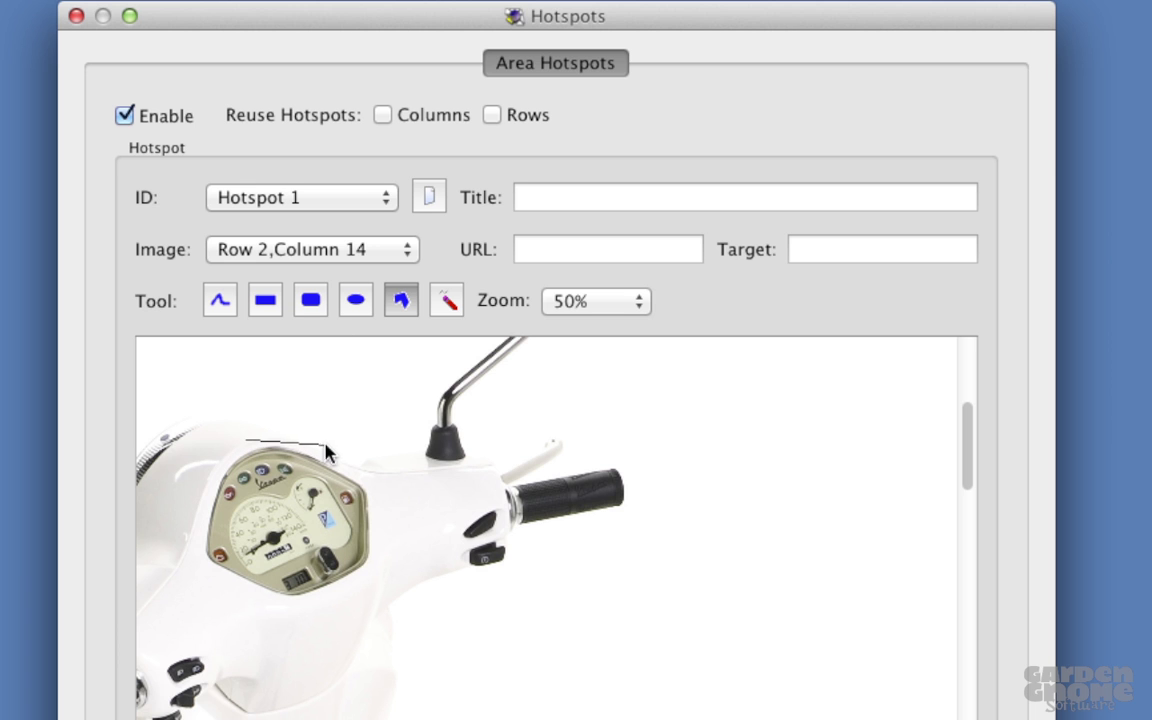
# - Redraw the speedometer outline in Row 2, Column 14, trying a rounded rectangle around it
pyautogui.moveTo(246, 440); pyautogui.dragTo(336, 451)
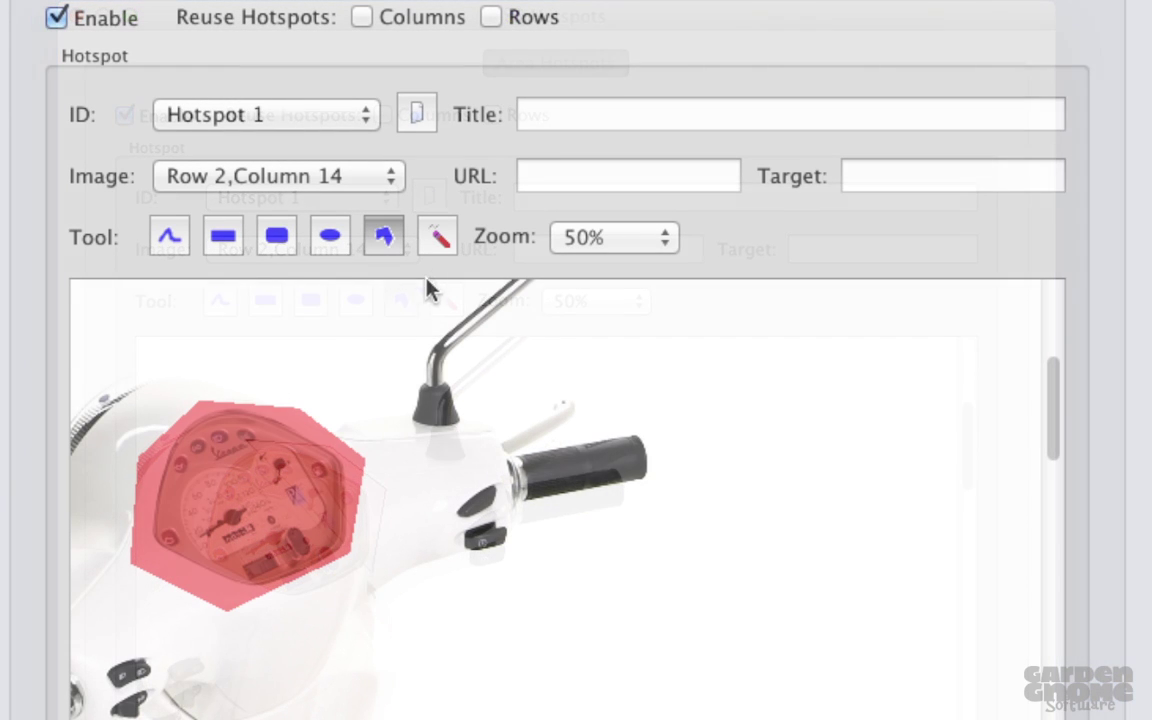
pyautogui.click(441, 244)
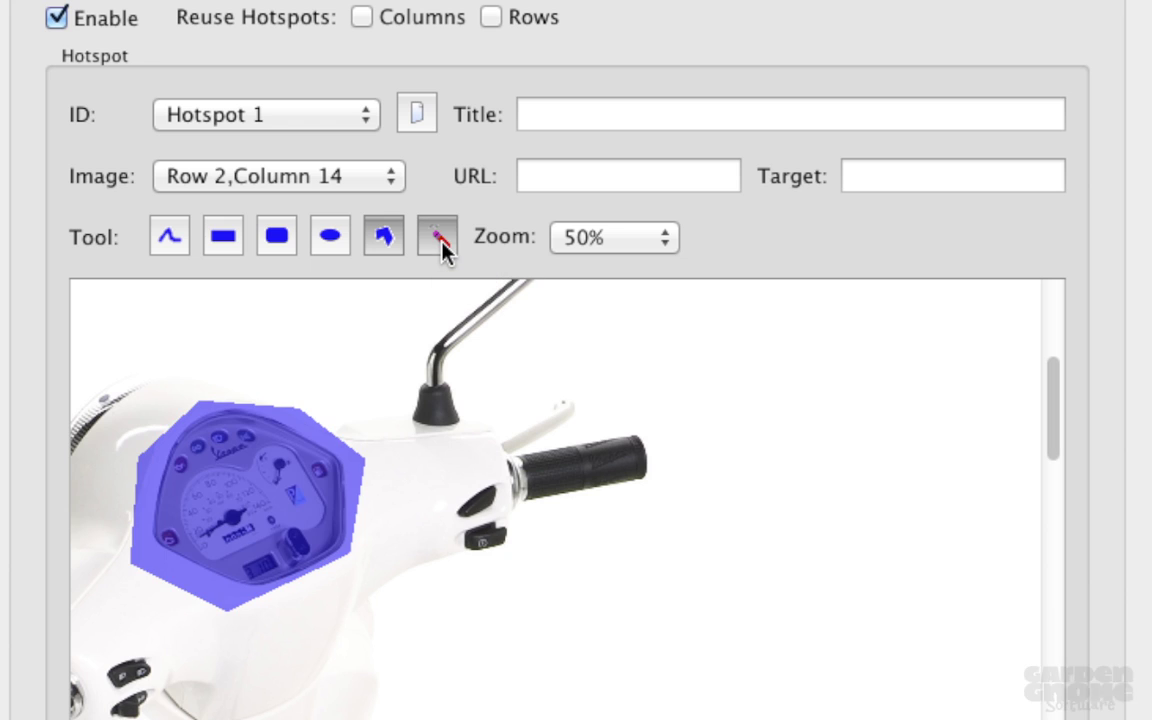
pyautogui.click(279, 240)
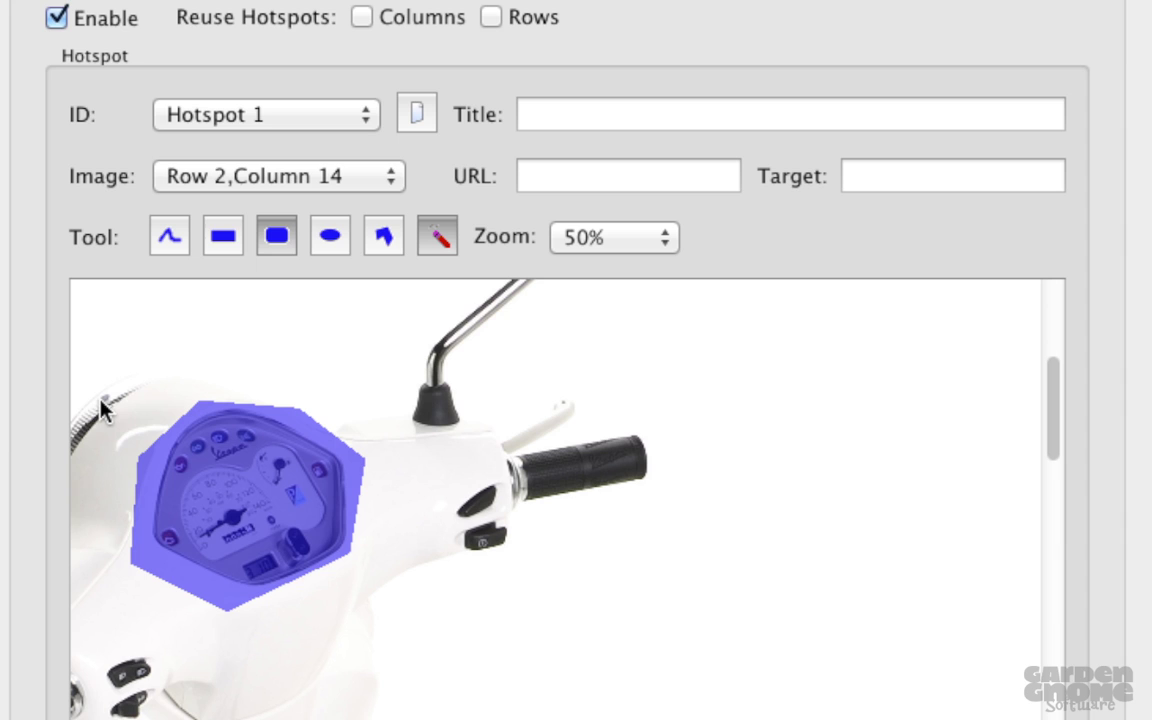
pyautogui.moveTo(93, 395); pyautogui.dragTo(362, 623)
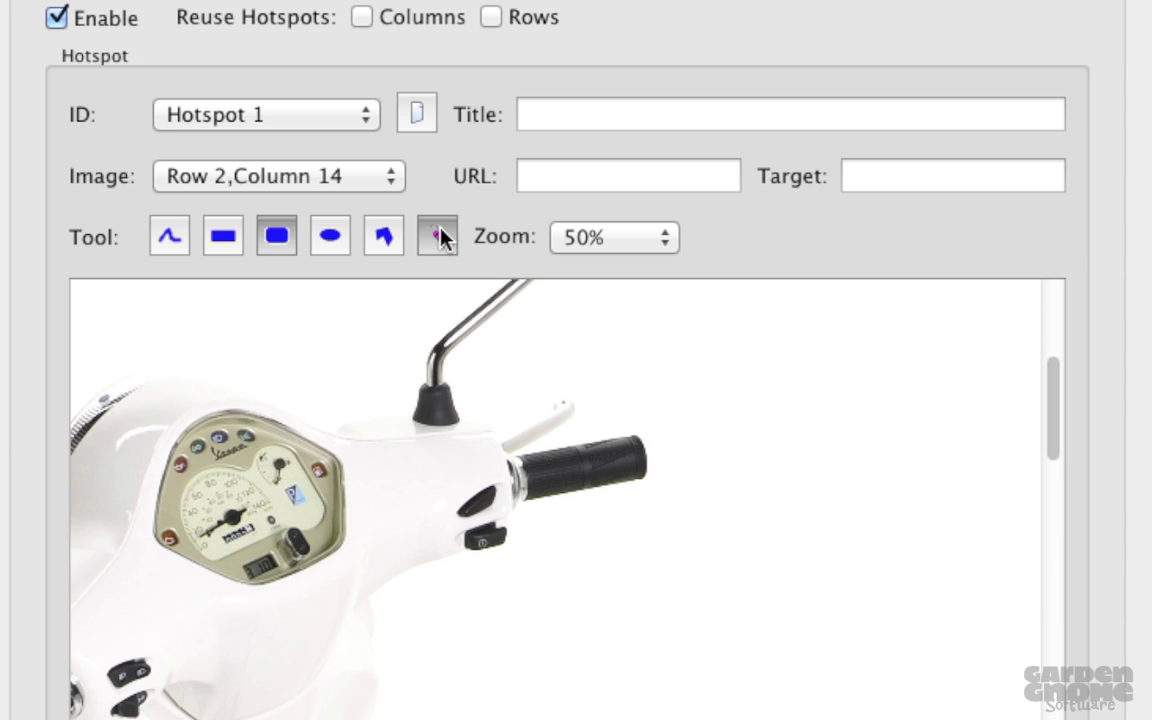
pyautogui.click(385, 240)
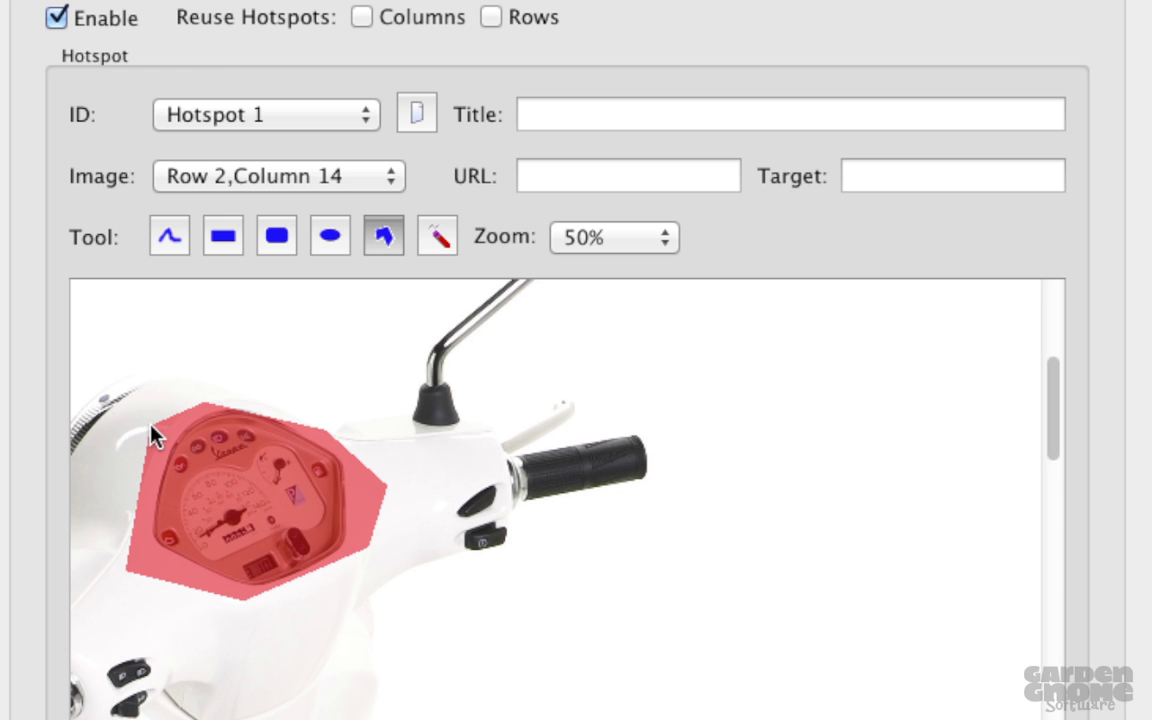
# - Title Hotspot 1 'Limited Edition' and add a new untitled Hotspot 2
pyautogui.click(599, 113)
pyautogui.write('Limited')
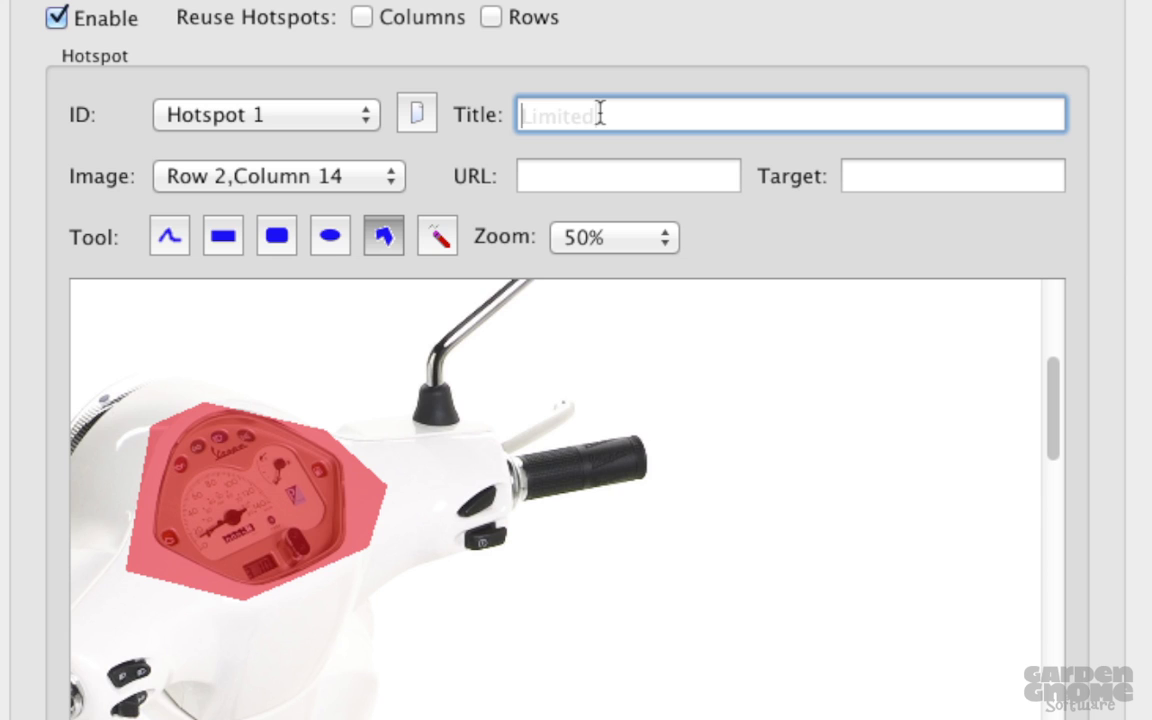
pyautogui.write(' Edition')
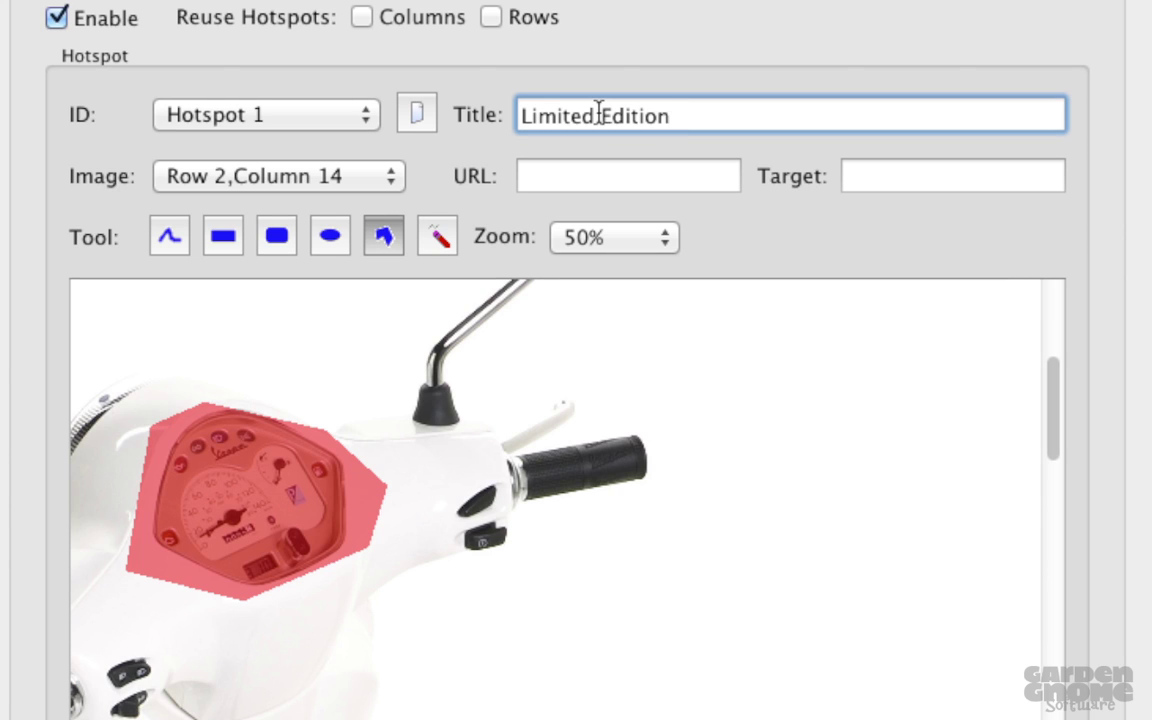
pyautogui.press('Tab')
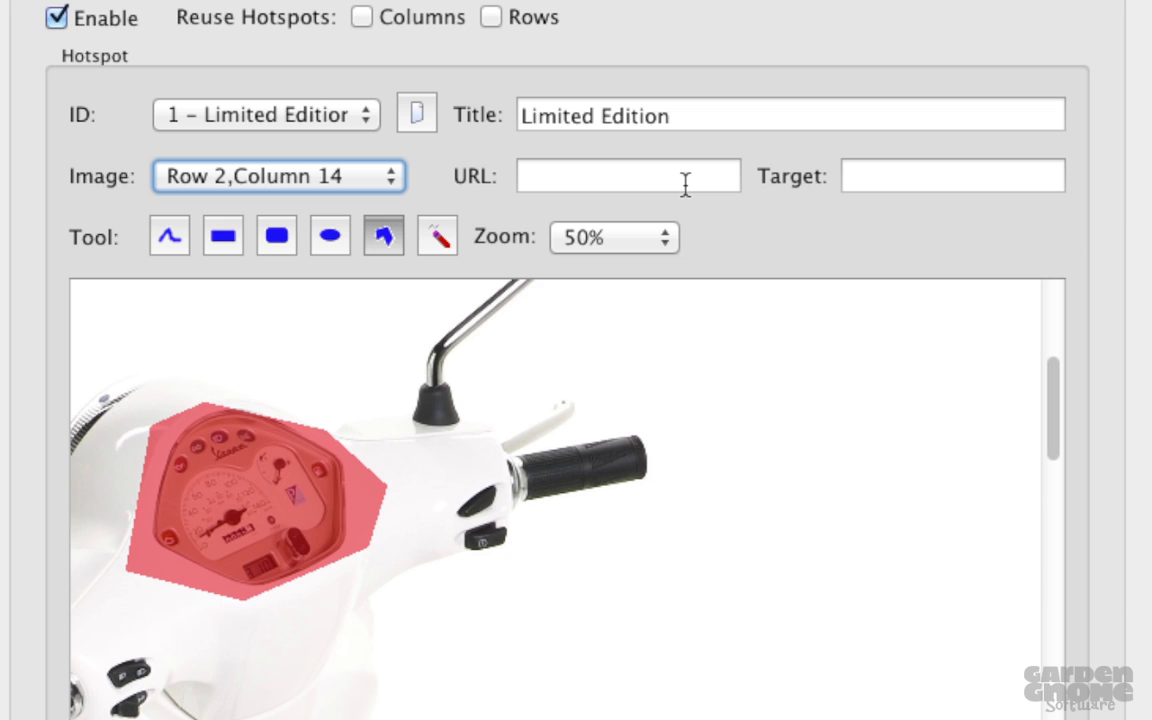
pyautogui.click(418, 114)
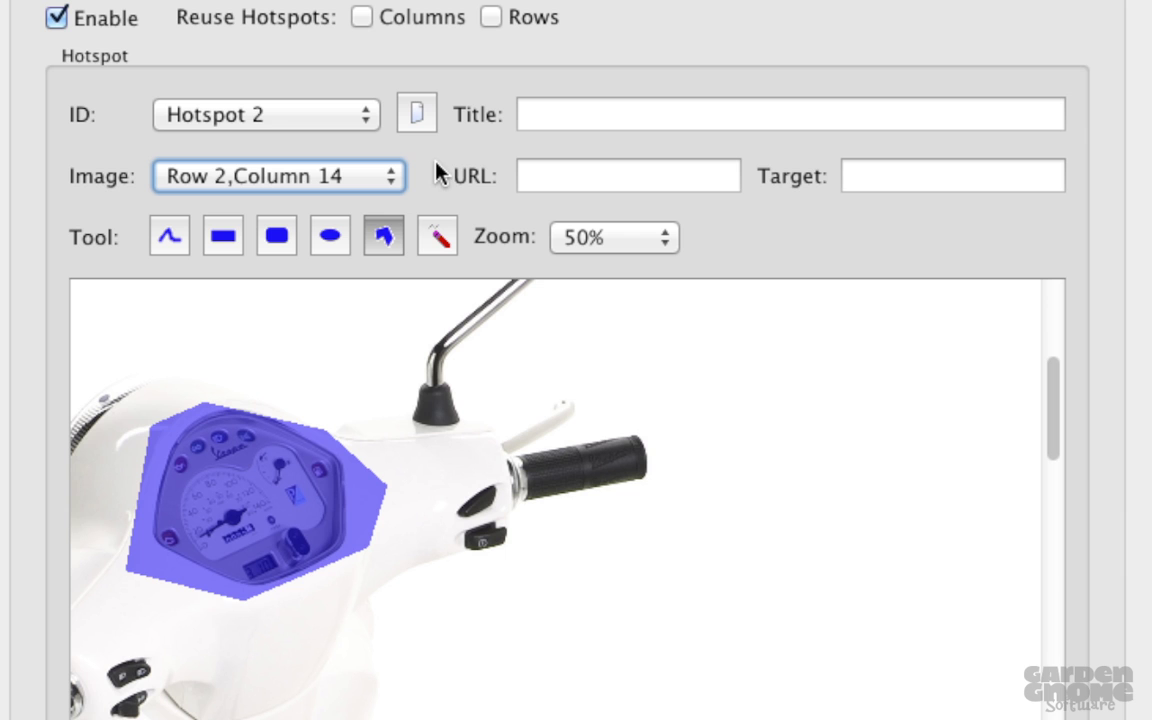
# - Show image Row 1, Column 16 and draw a rounded-rectangle hotspot around the Vespa logo
pyautogui.click(380, 175)
pyautogui.scroll(5, 291, 500)
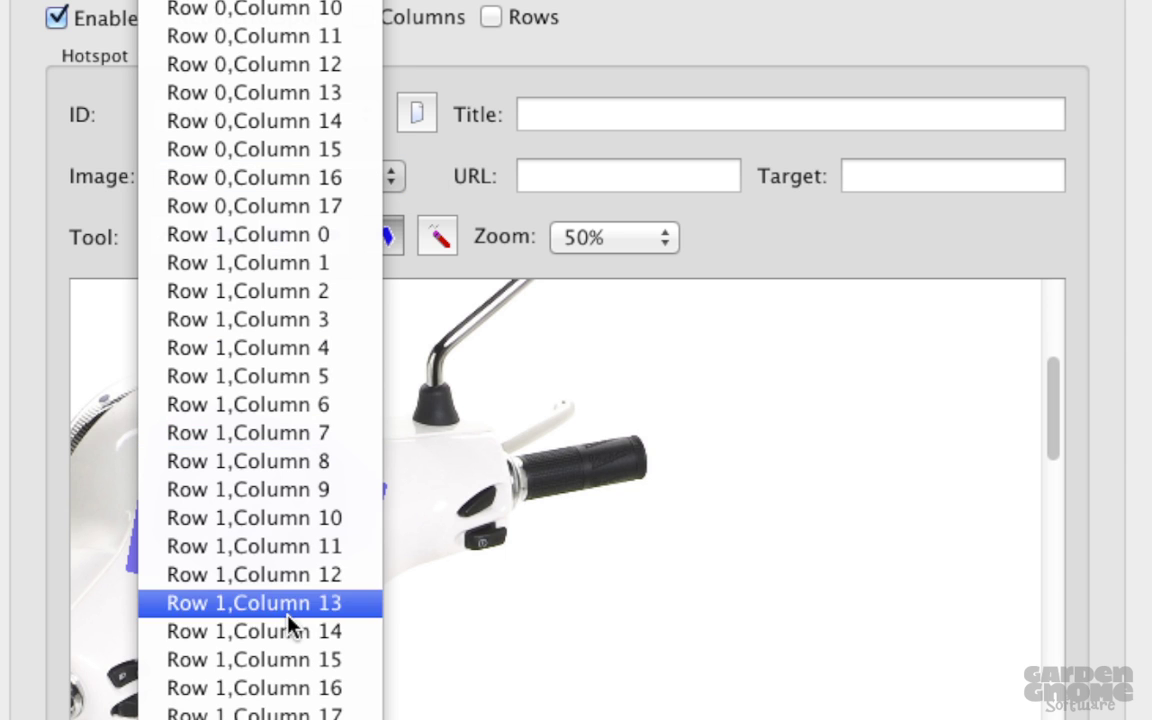
pyautogui.click(296, 694)
pyautogui.moveTo(234, 419)
pyautogui.mouseDown()
pyautogui.moveTo(542, 540)
pyautogui.moveTo(541, 553)
pyautogui.mouseUp()
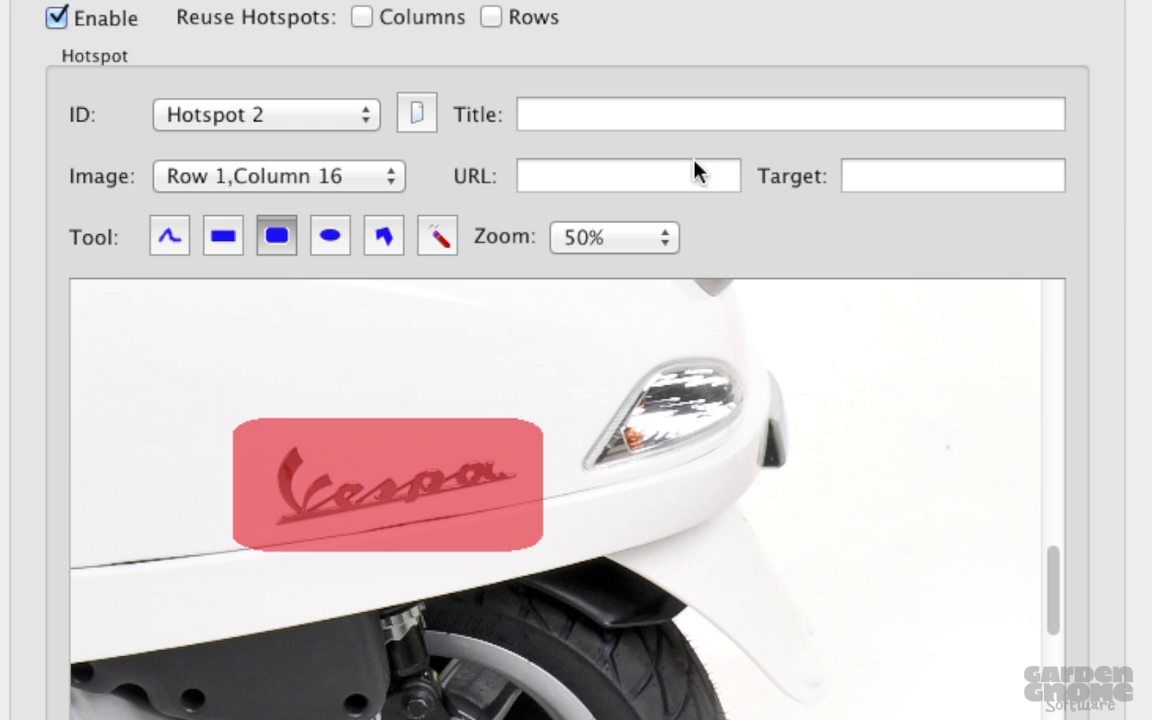
pyautogui.click(639, 123)
pyautogui.write('Win a ')
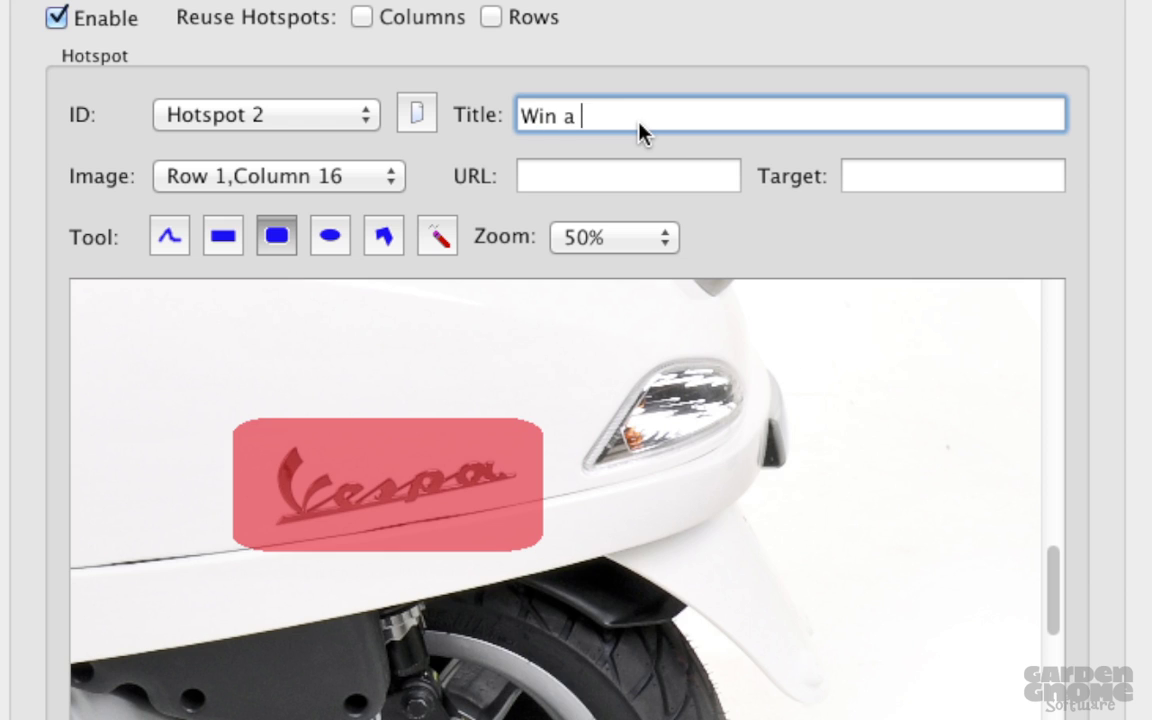
pyautogui.write('Vespa!')
pyautogui.press('Tab')
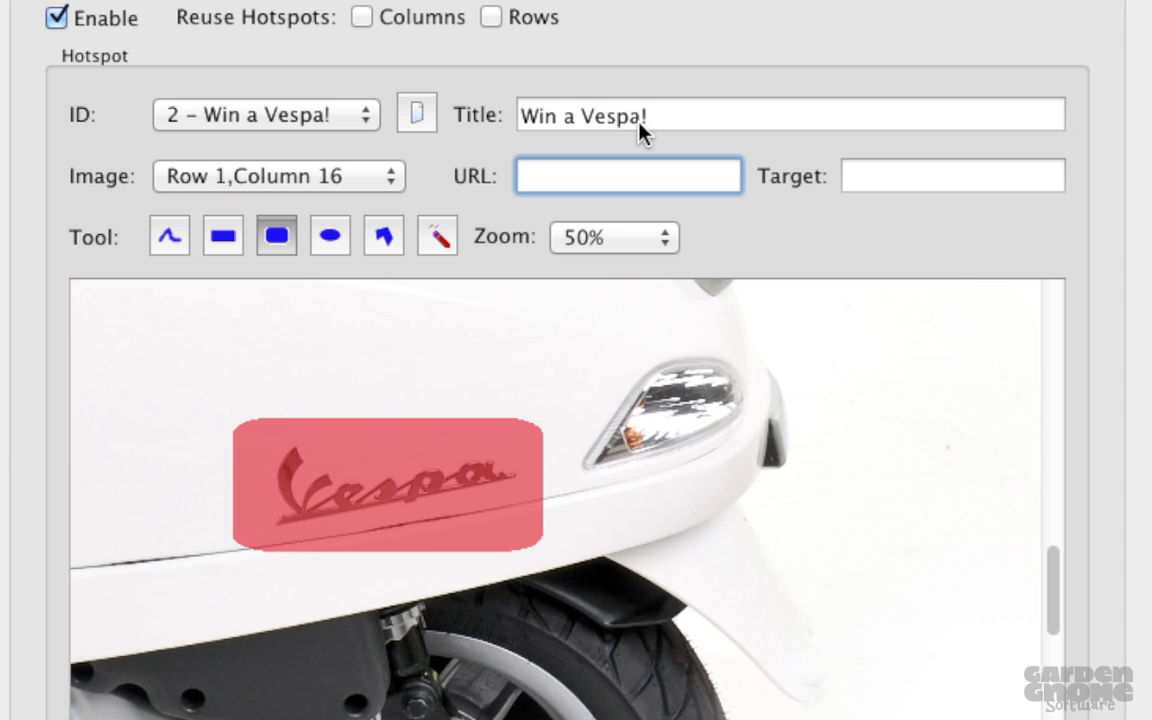
pyautogui.write('http://www.')
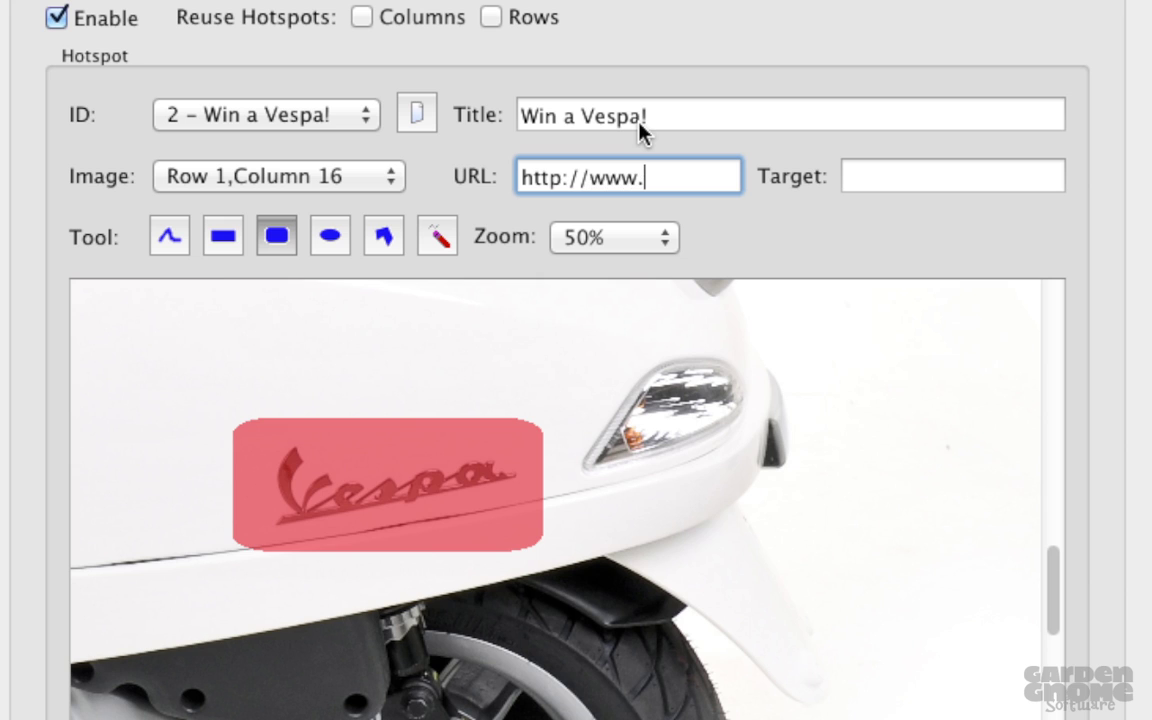
pyautogui.write('vespa.com')
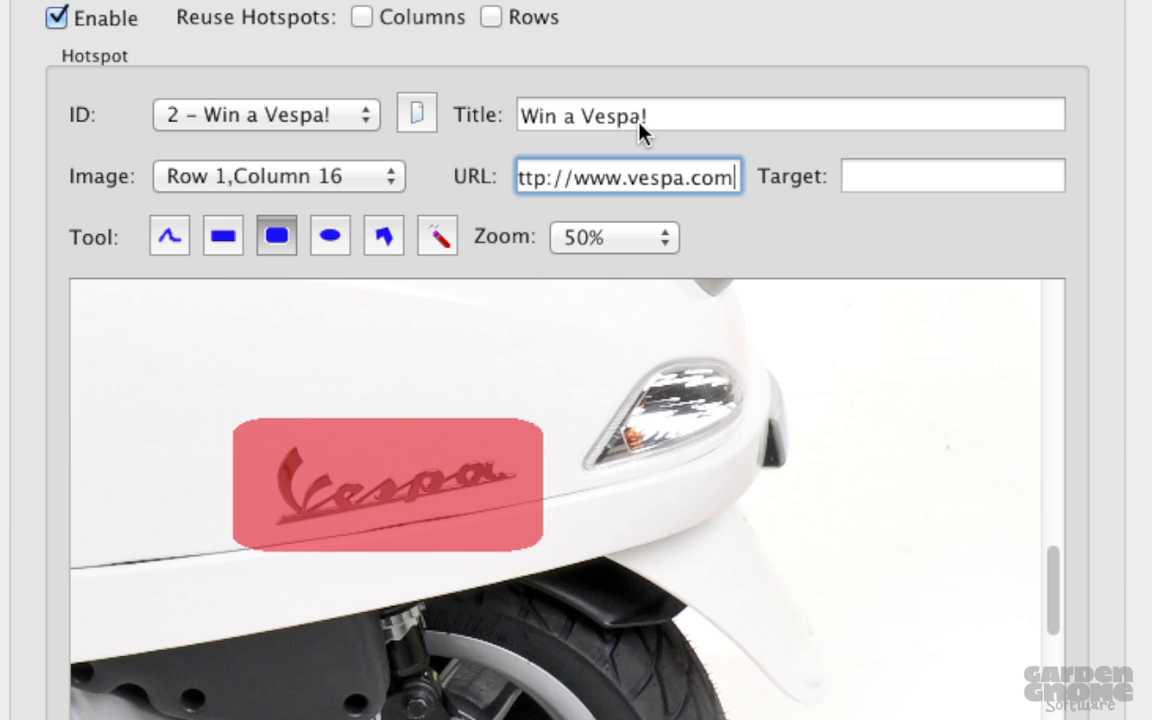
pyautogui.press('Tab')
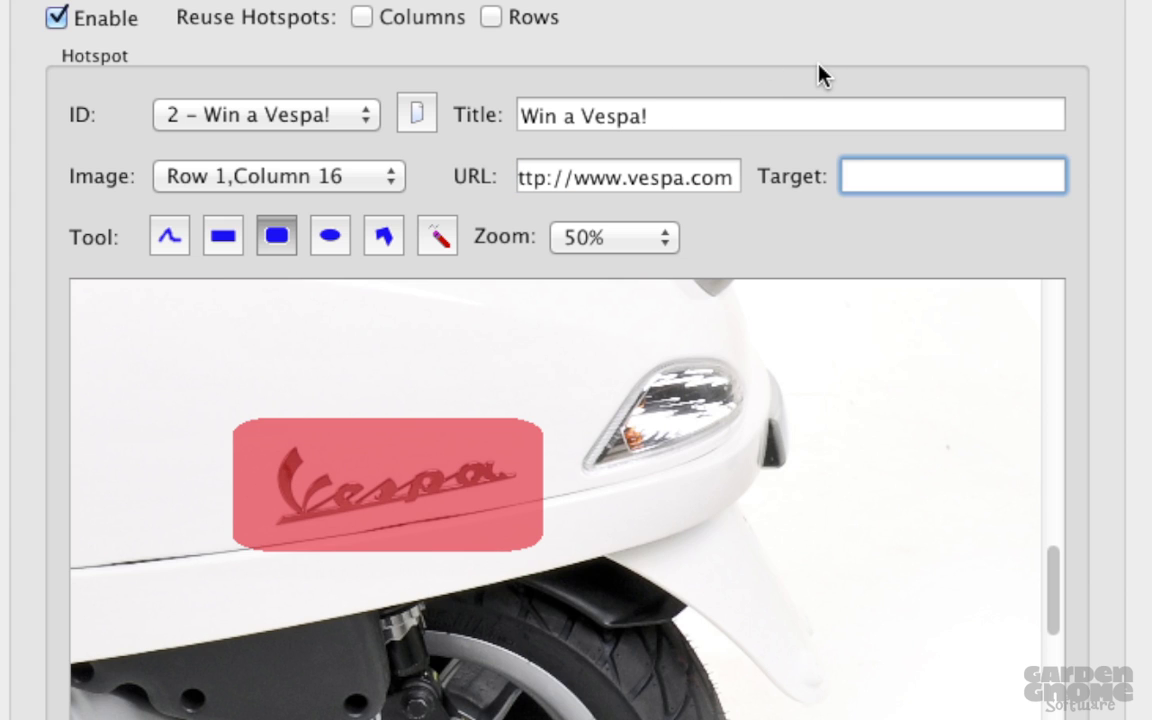
pyautogui.write('_blank')
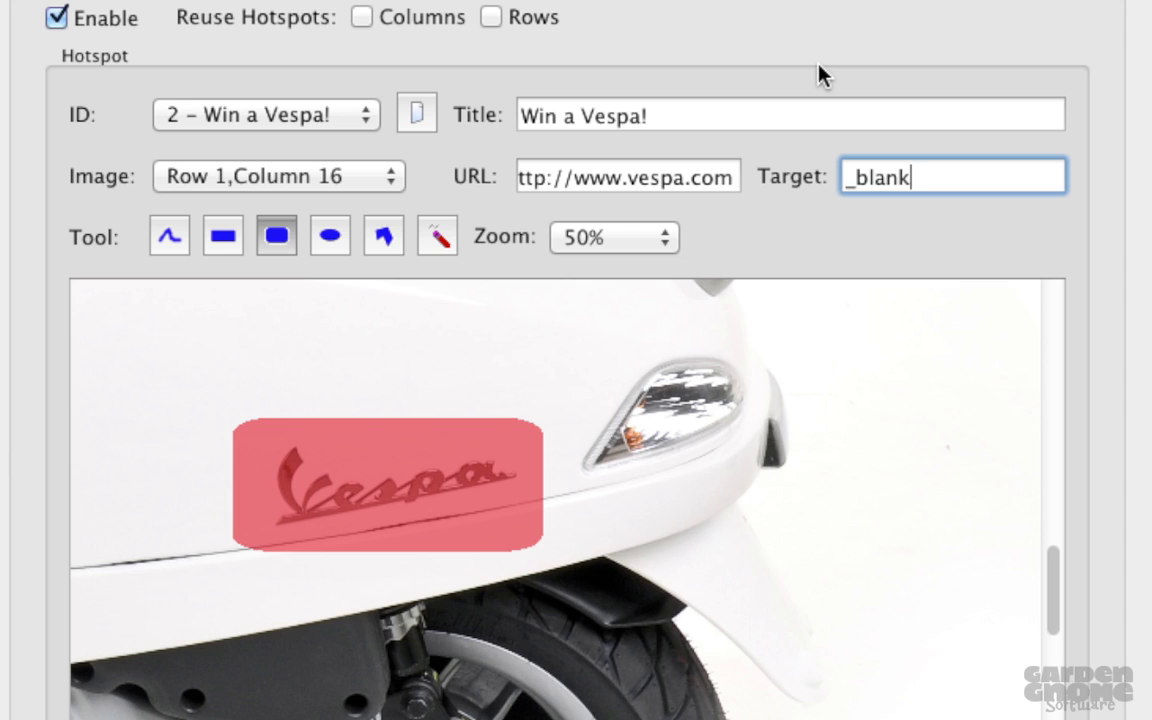
pyautogui.press('BackSpace')
pyautogui.press('BackSpace')
pyautogui.press('BackSpace')
pyautogui.press('BackSpace')
pyautogui.press('BackSpace')
pyautogui.press('BackSpace')
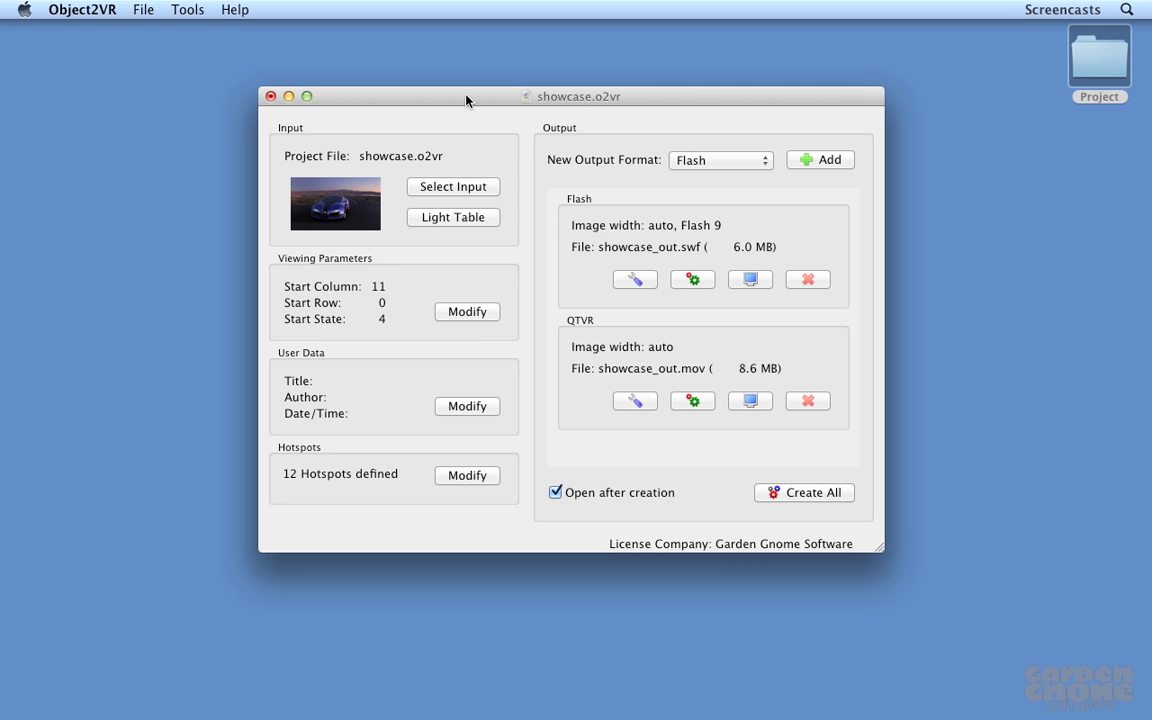
pyautogui.click(495, 220)
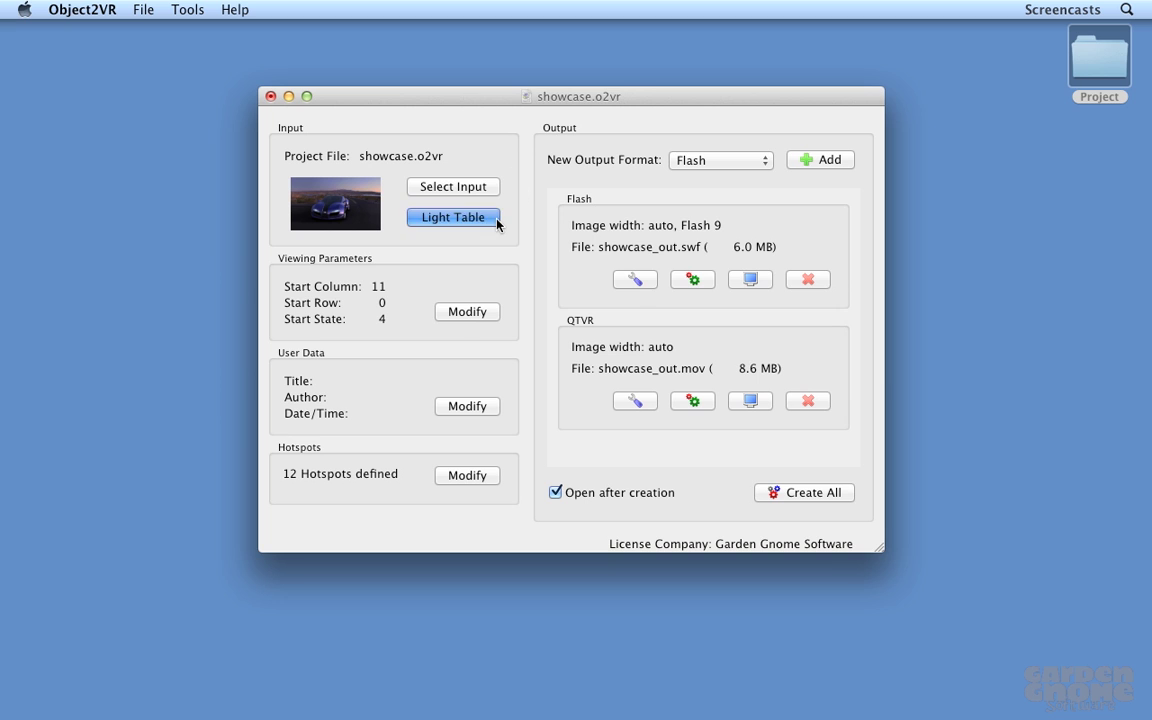
pyautogui.scroll(-5, 486, 352)
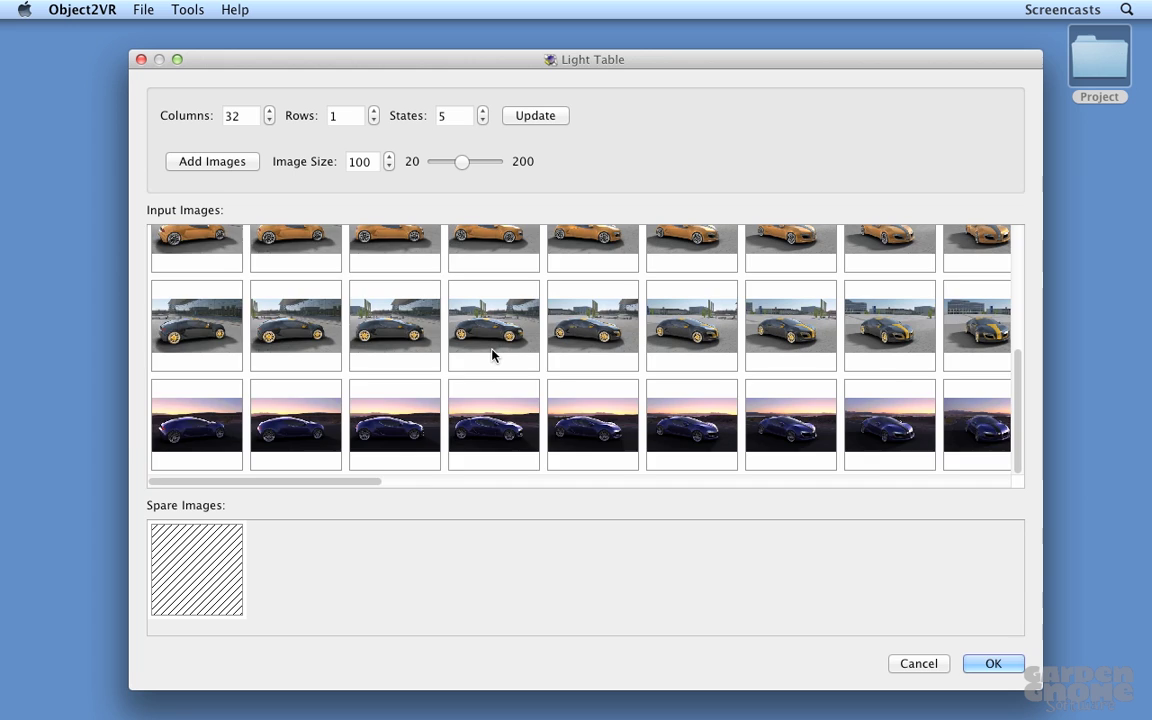
pyautogui.hscroll(5, 491, 355)
pyautogui.hscroll(10, 491, 355)
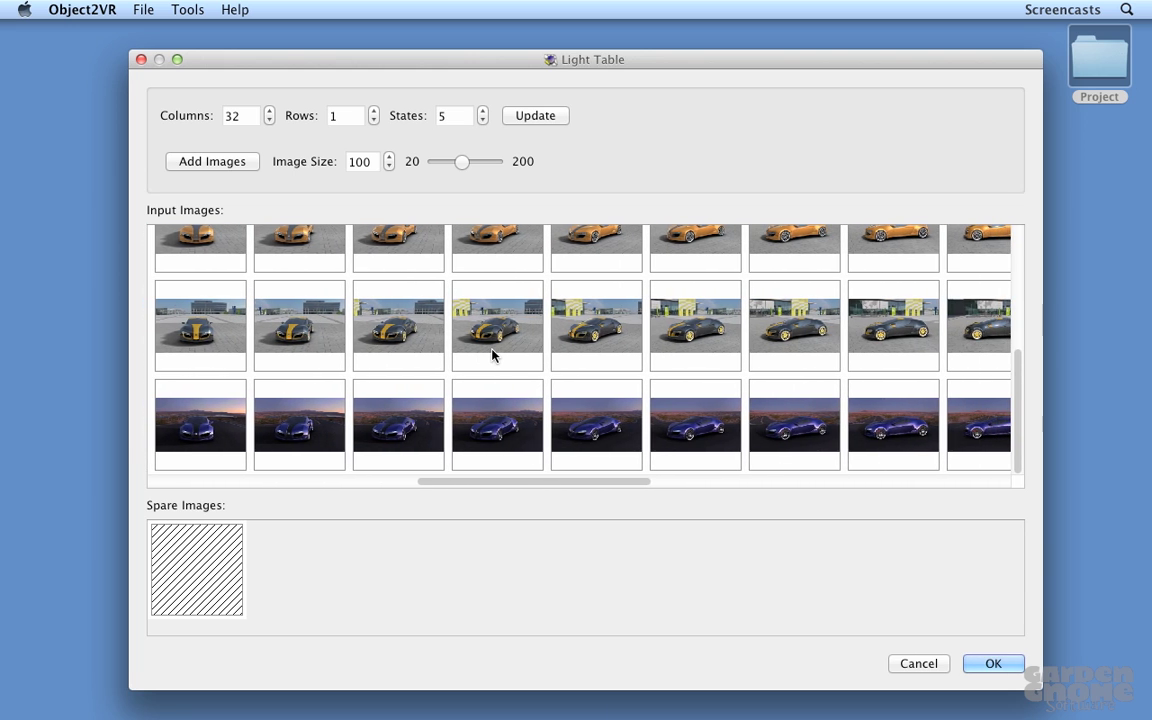
pyautogui.hscroll(-15, 491, 355)
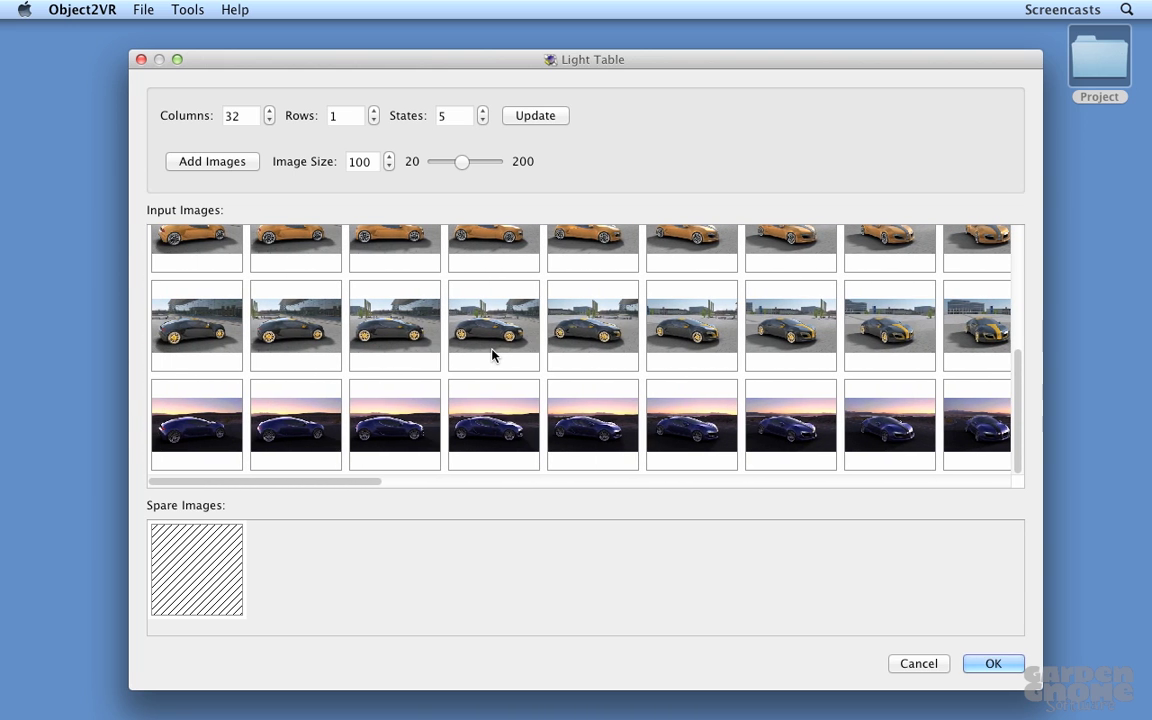
pyautogui.click(993, 664)
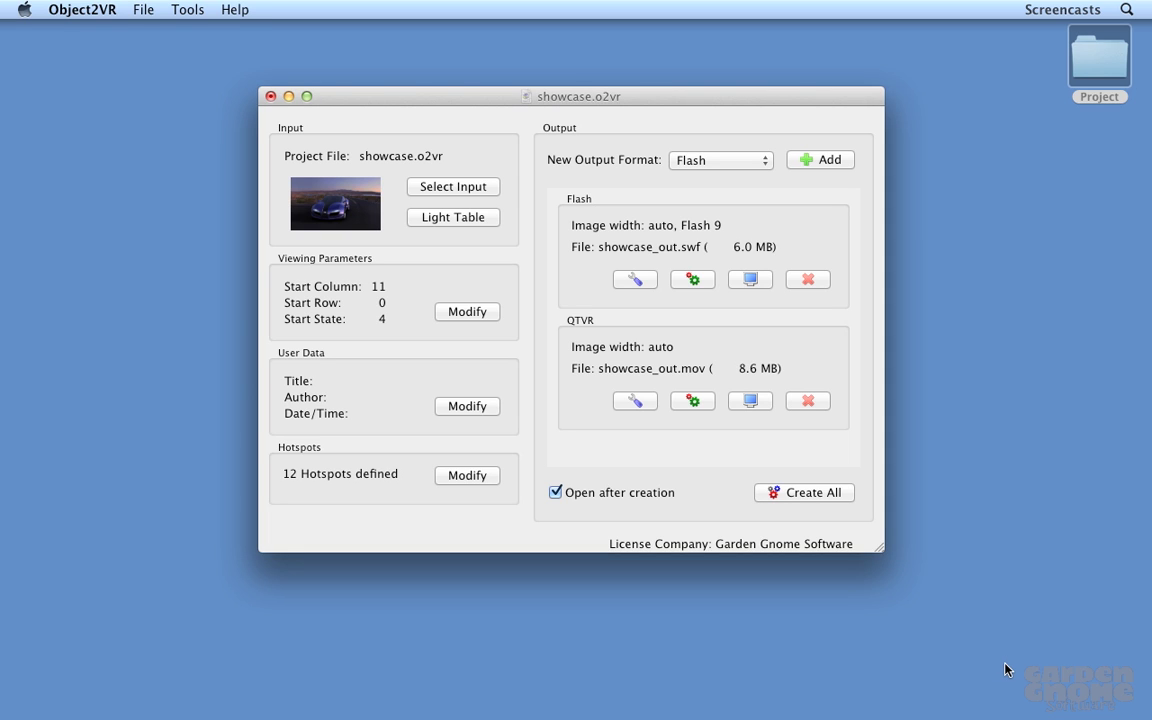
# - View the car project's area hotspots on the Column 4 and Column 14 images
pyautogui.click(483, 478)
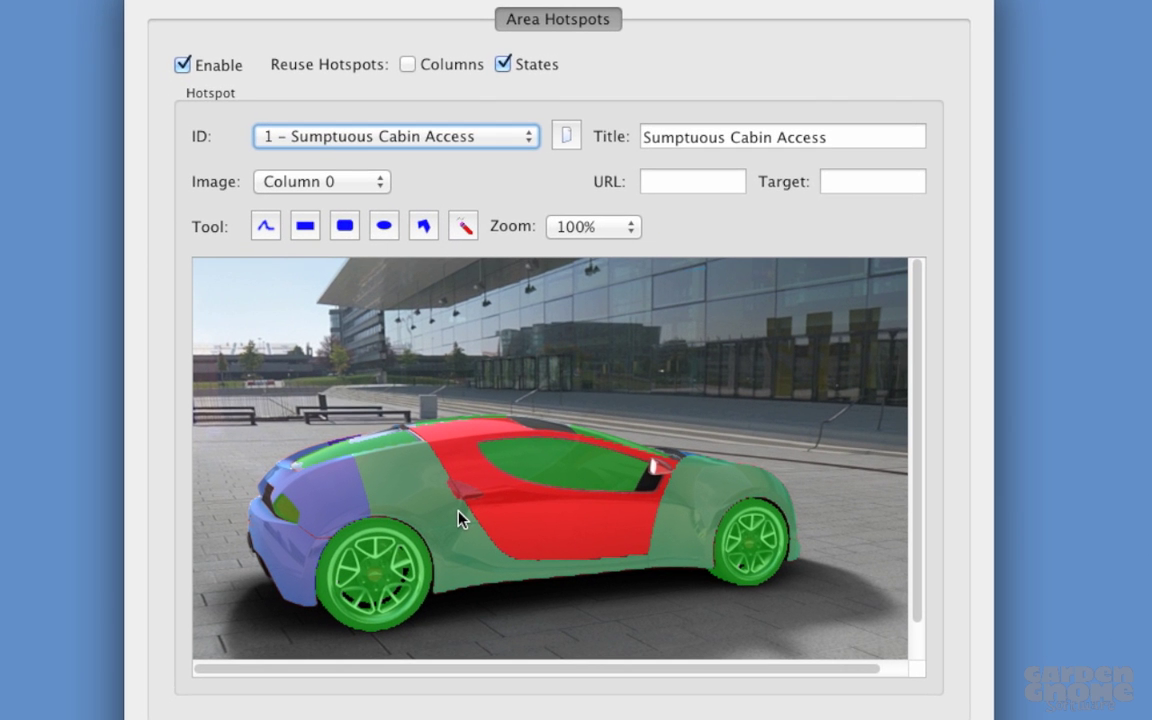
pyautogui.click(362, 186)
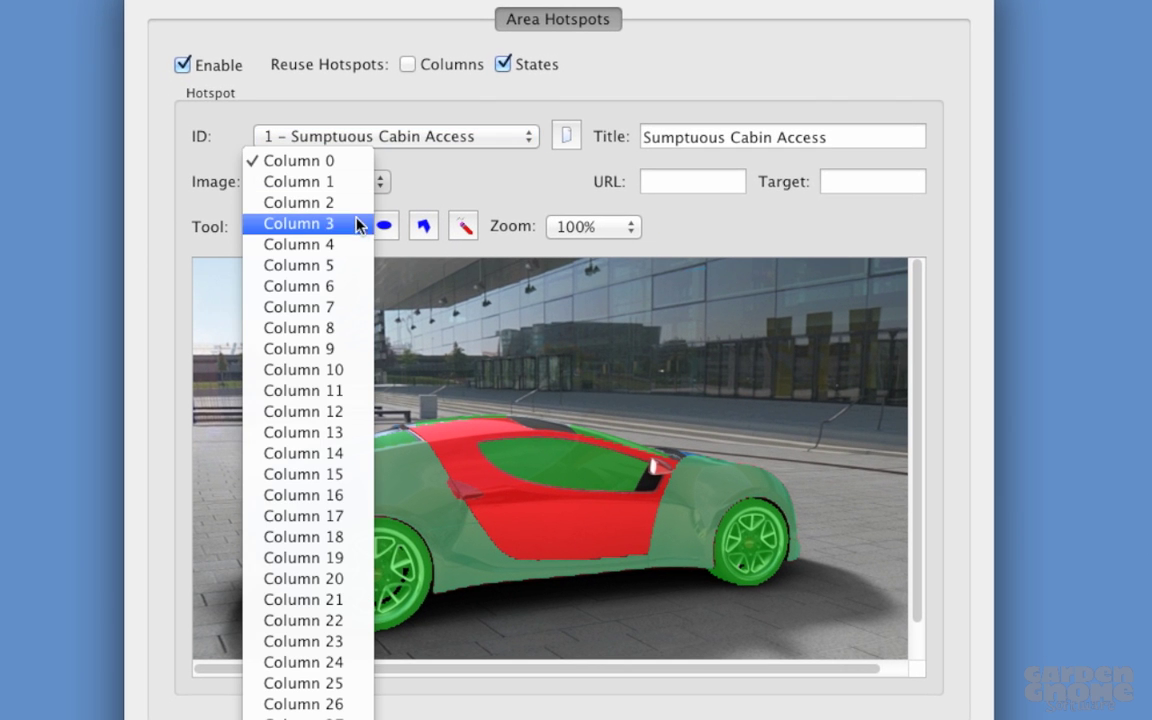
pyautogui.click(357, 248)
pyautogui.click(362, 182)
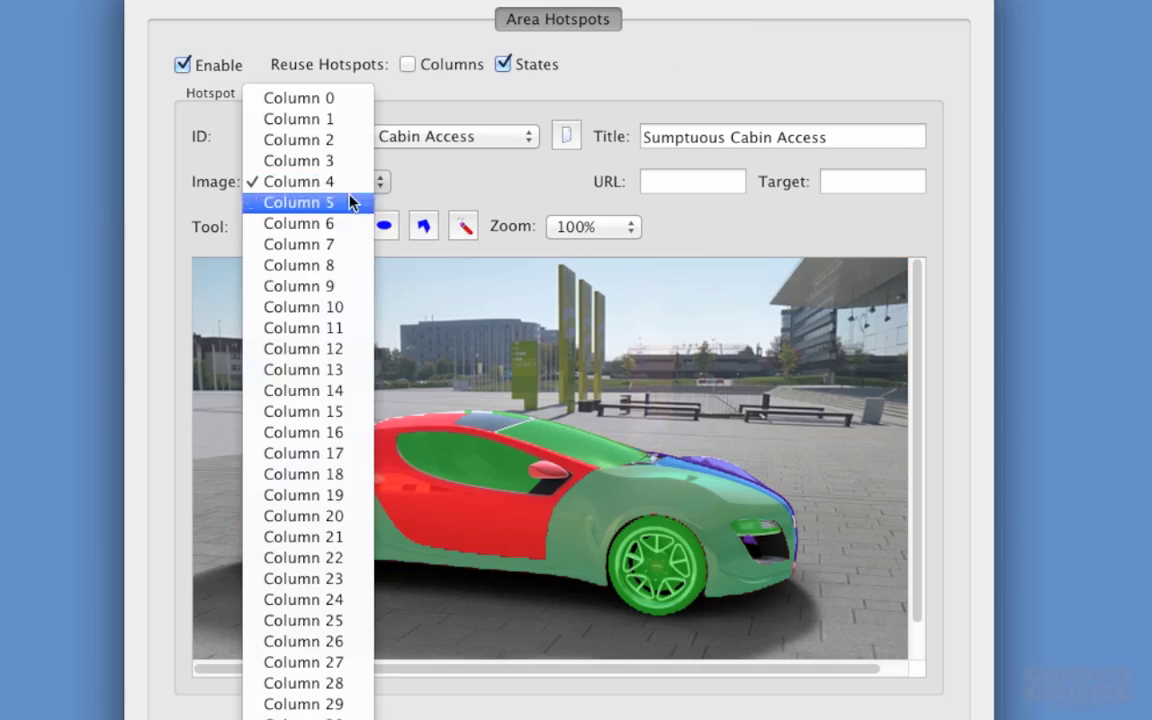
pyautogui.click(351, 397)
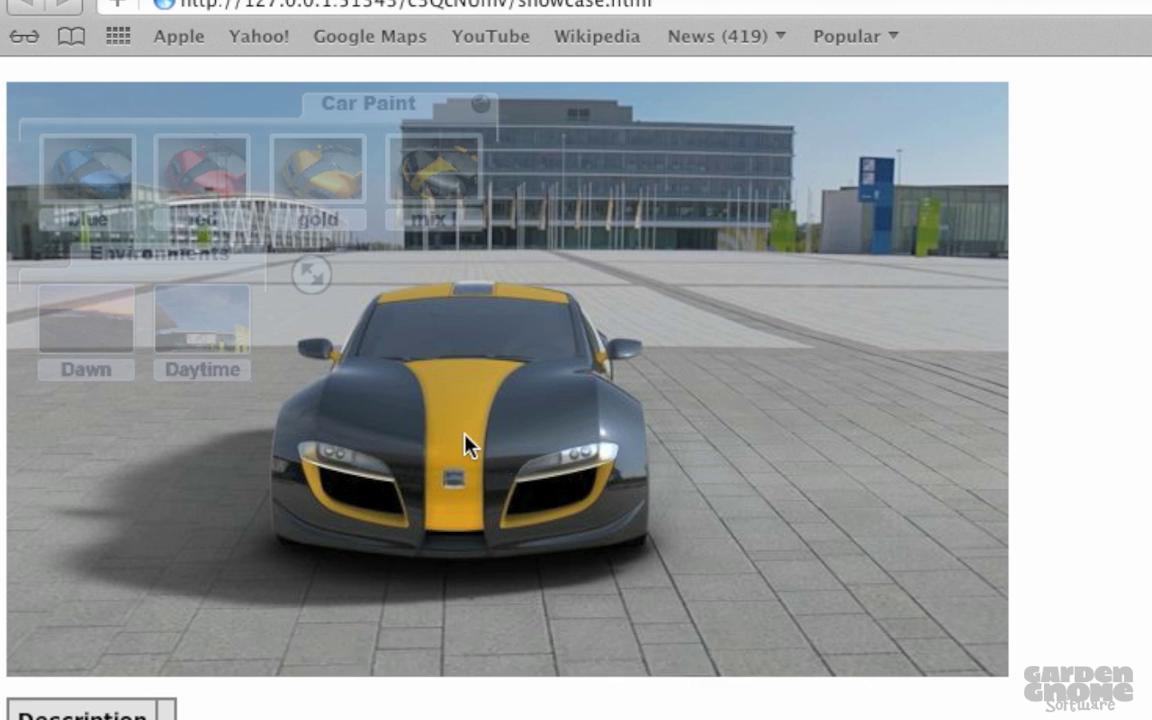
# - Show the windshield glass hotspot's info popup on the Safari car showcase page
pyautogui.click(473, 327)
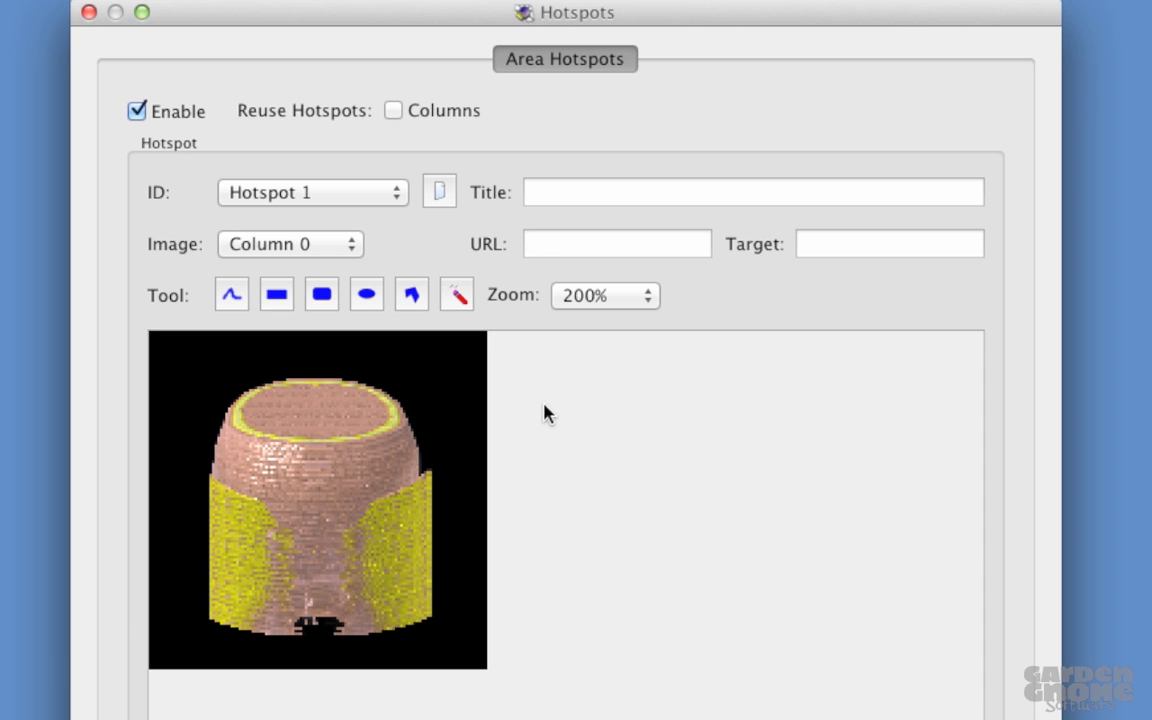
# - Reuse the hotspot across all columns and draw an ellipse over the head titled 'Scanned Head'
pyautogui.click(394, 111)
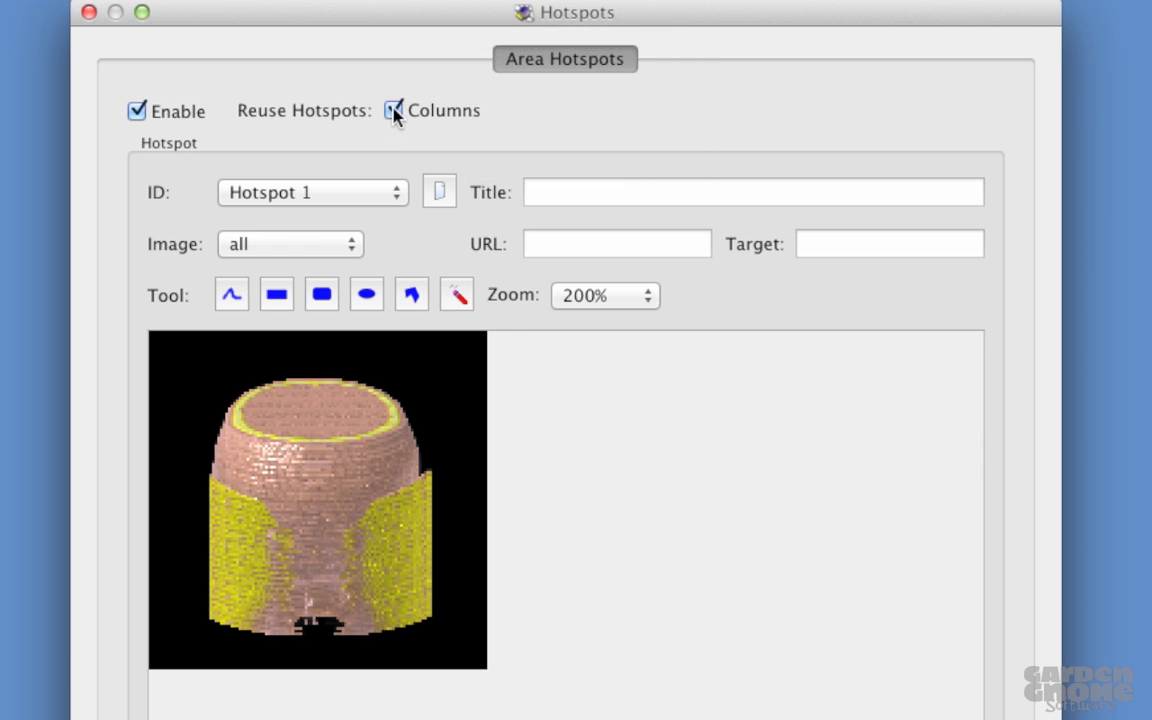
pyautogui.click(335, 245)
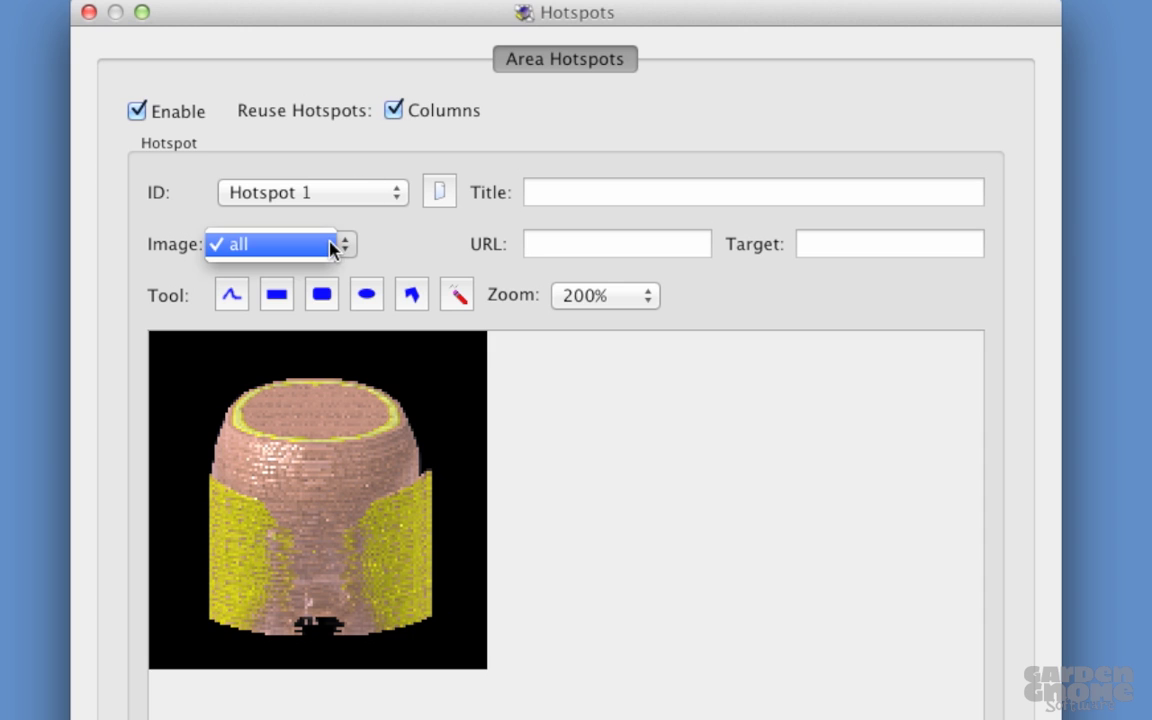
pyautogui.click(330, 246)
pyautogui.click(366, 296)
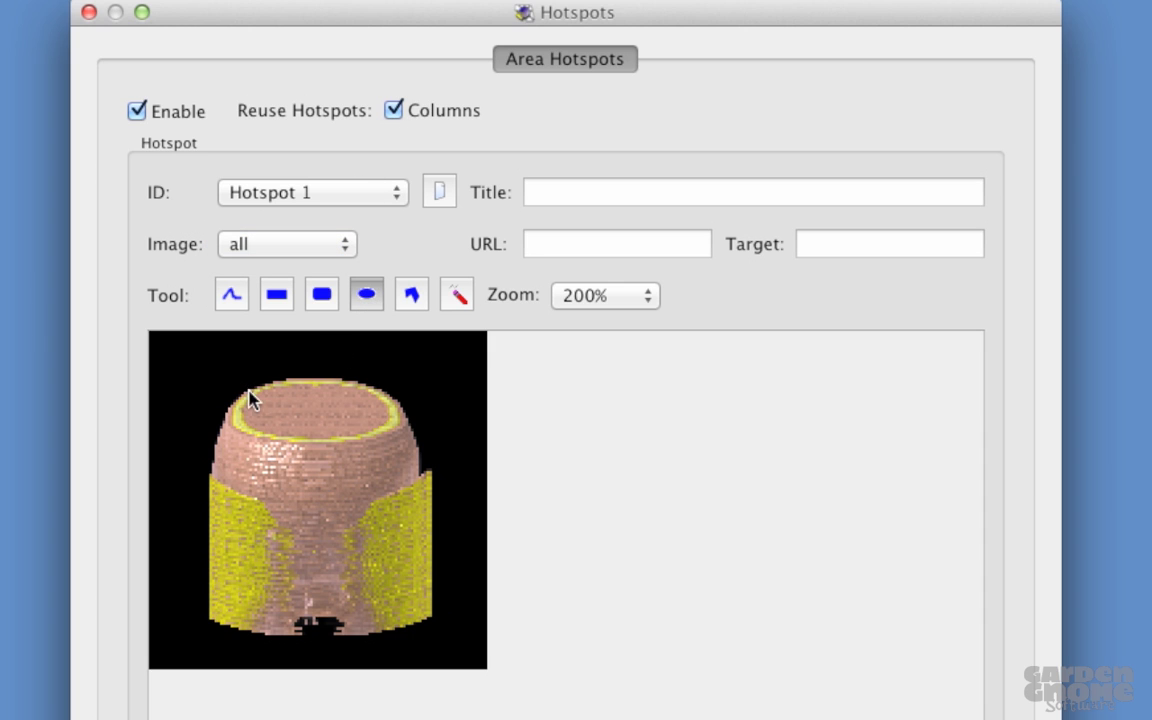
pyautogui.moveTo(249, 395)
pyautogui.mouseDown()
pyautogui.moveTo(229, 530)
pyautogui.moveTo(370, 625)
pyautogui.mouseUp()
pyautogui.write('Scanned Head')
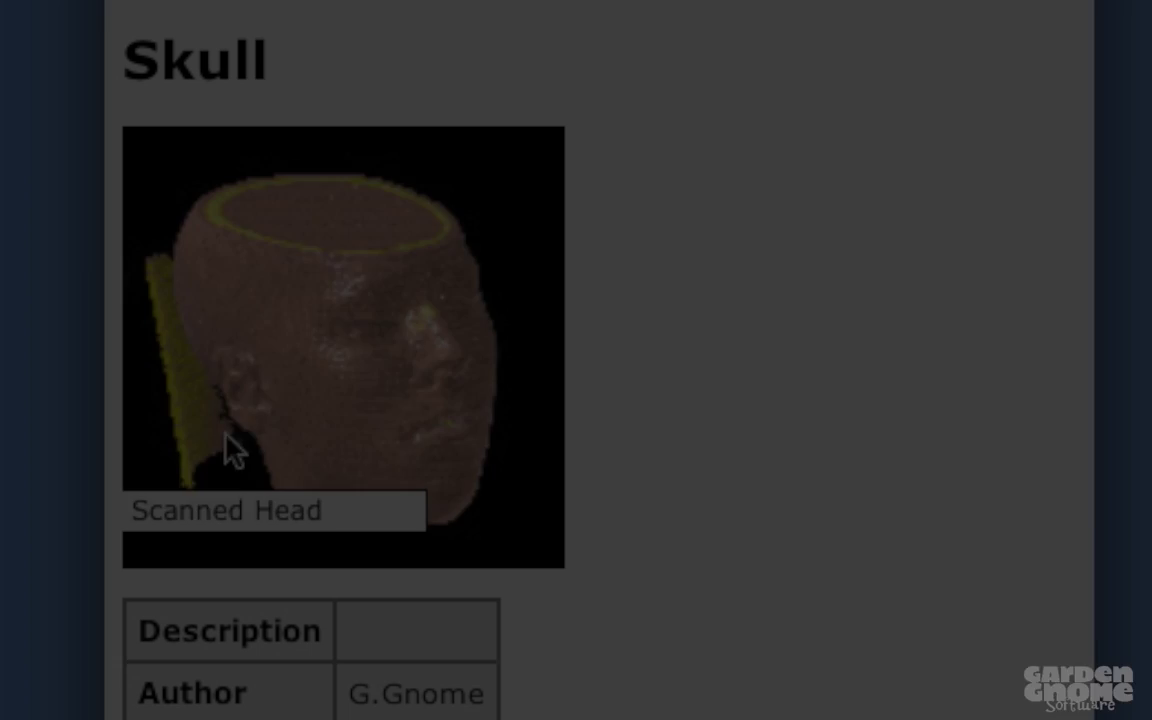
pyautogui.moveTo(224, 450); pyautogui.dragTo(213, 473)
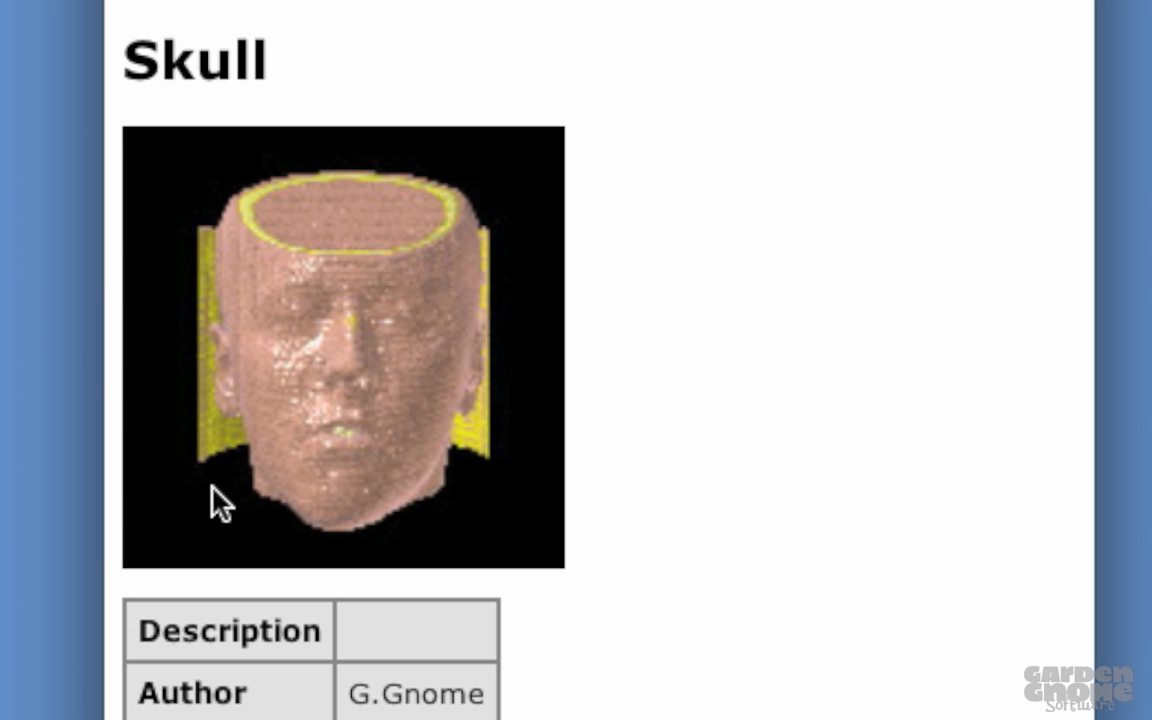